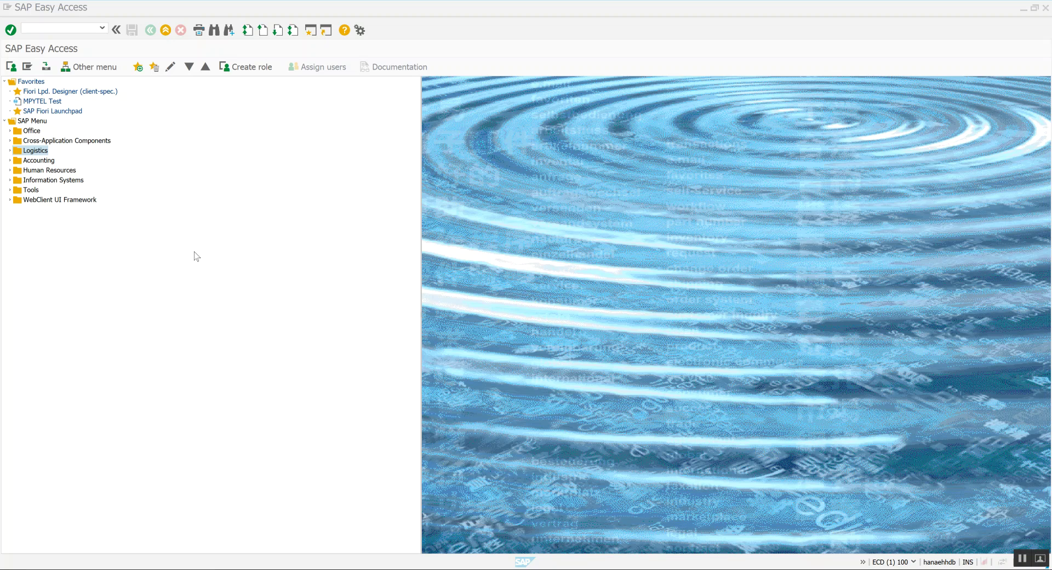
Start the Code Inspector with transaction code sci.
{"action": "left_click", "coordinate": [70, 28]}
{"action": "type", "text": "sc"}
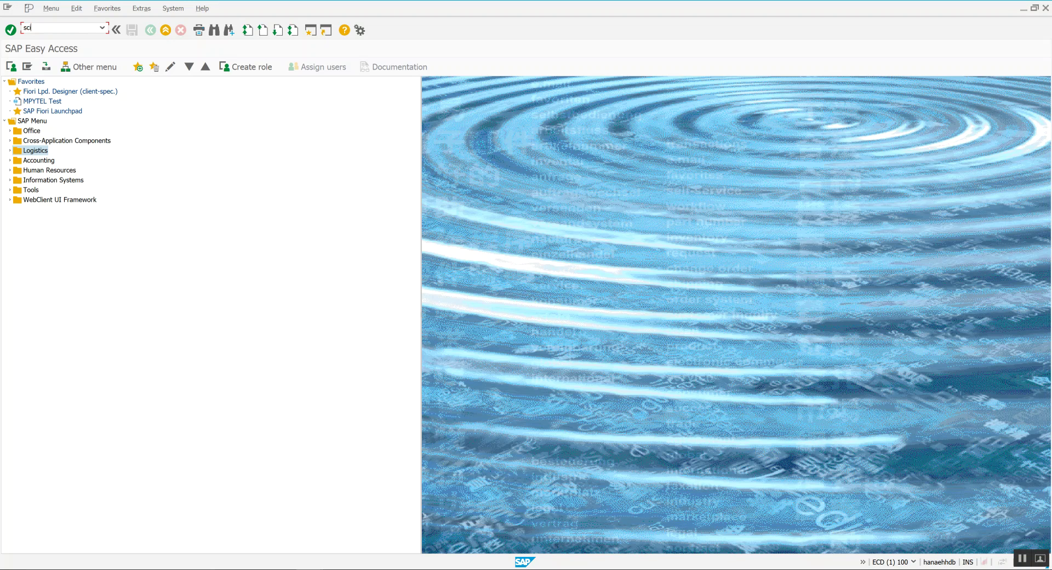
{"action": "type", "text": "i"}
{"action": "key", "text": "Return"}
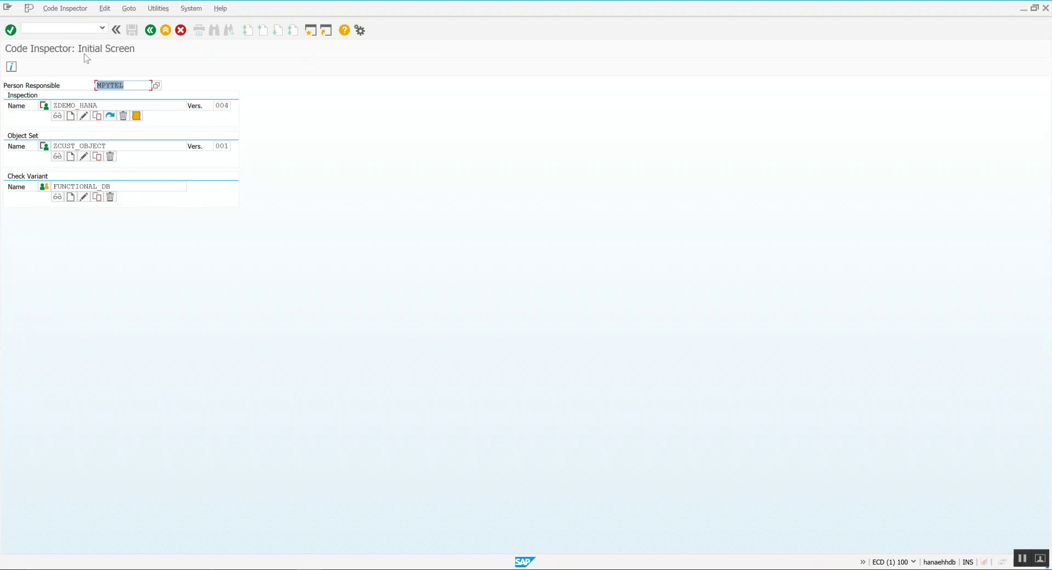
Clear the inspection name and create an object set named CUS_OBJECTS_DEMO.
{"action": "left_click", "coordinate": [110, 144]}
{"action": "key", "text": "Delete"}
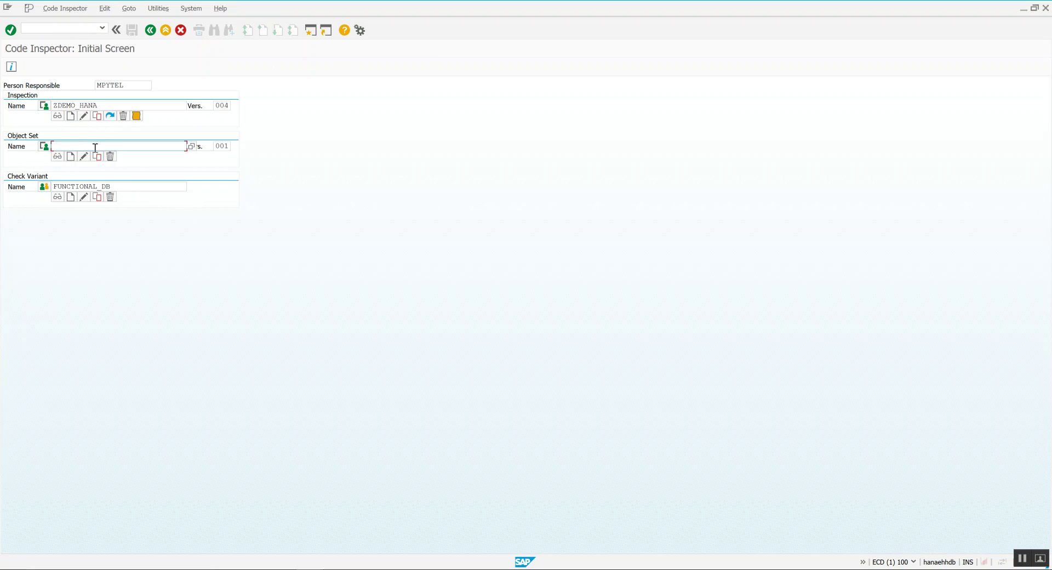
{"action": "type", "text": "CUS_OBJECTS_DEMO"}
{"action": "double_click", "coordinate": [105, 105]}
{"action": "key", "text": "Delete"}
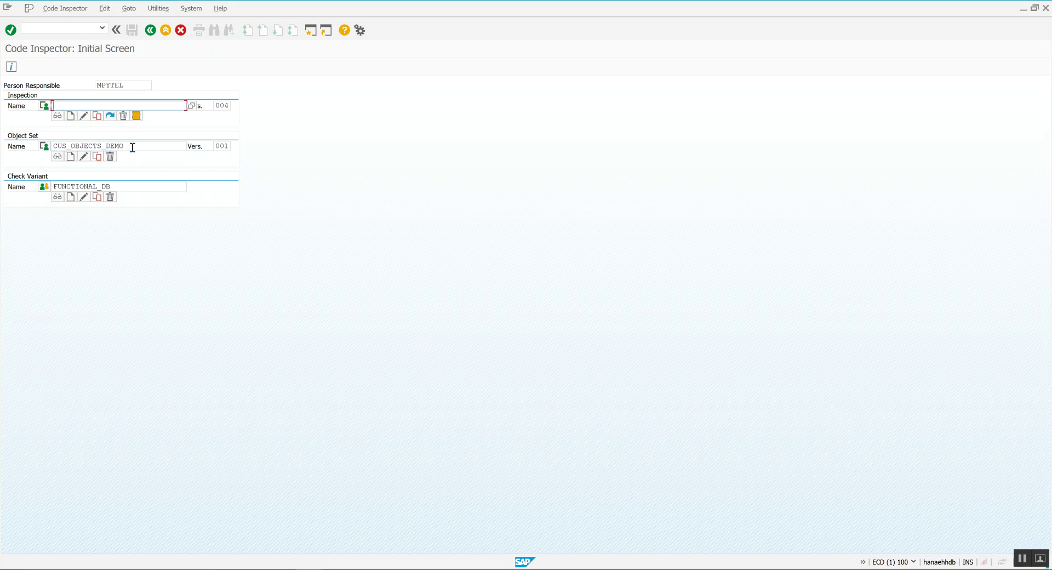
{"action": "left_click", "coordinate": [132, 147]}
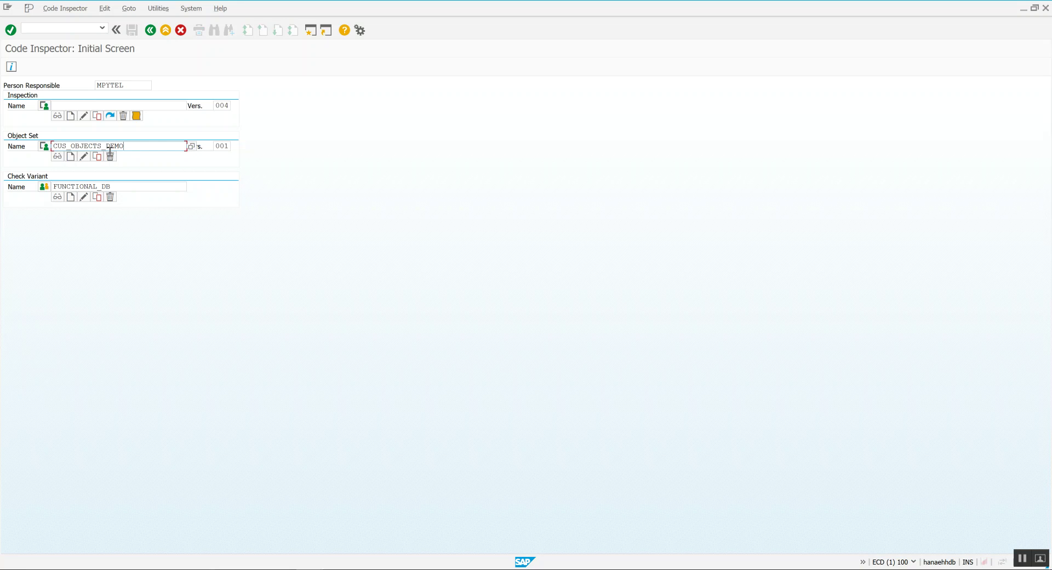
{"action": "left_click", "coordinate": [71, 157]}
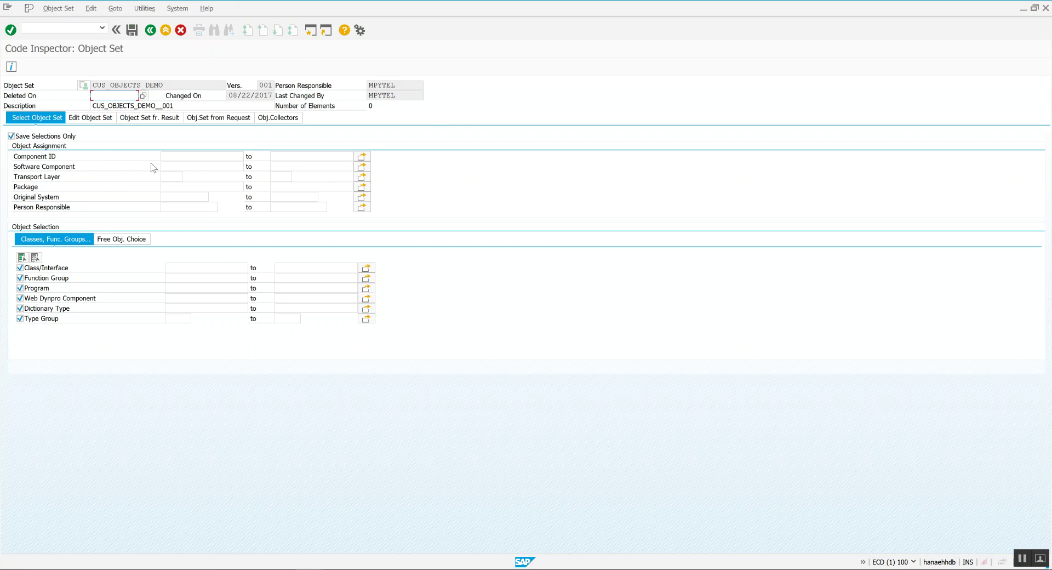
Limit the object set's Class/Interface and Function Group selections to Z*.
{"action": "left_click", "coordinate": [232, 268]}
{"action": "left_click", "coordinate": [297, 268]}
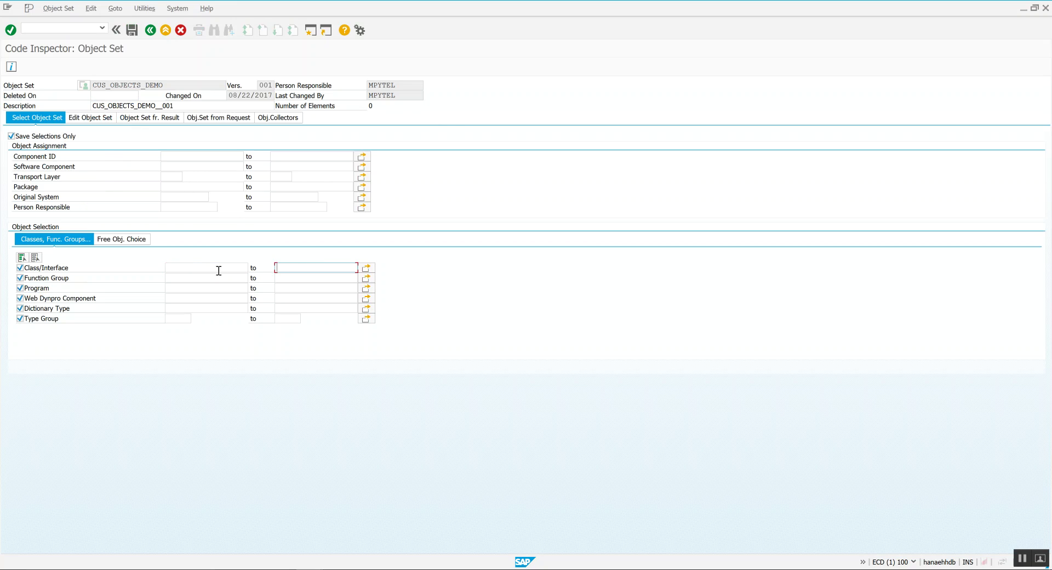
{"action": "left_click", "coordinate": [216, 269]}
{"action": "type", "text": "Z*"}
{"action": "left_click", "coordinate": [213, 278]}
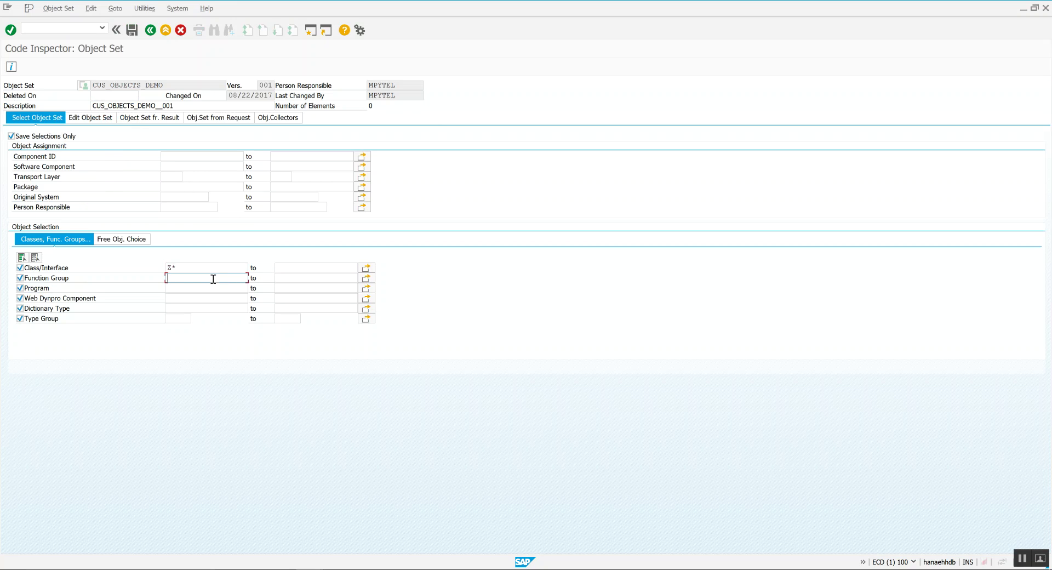
{"action": "type", "text": "Z*"}
Limit Program, Web Dynpro Component, Dictionary Type and Type Group to Z* as well, and save the object set.
{"action": "key", "text": "shift+Home"}
{"action": "key", "text": "ctrl+c"}
{"action": "left_click", "coordinate": [175, 289]}
{"action": "key", "text": "ctrl+v"}
{"action": "left_click", "coordinate": [190, 299]}
{"action": "key", "text": "ctrl+v"}
{"action": "left_click", "coordinate": [183, 310]}
{"action": "key", "text": "ctrl+v"}
{"action": "left_click", "coordinate": [179, 319]}
{"action": "key", "text": "ctrl+v"}
{"action": "left_click", "coordinate": [132, 30]}
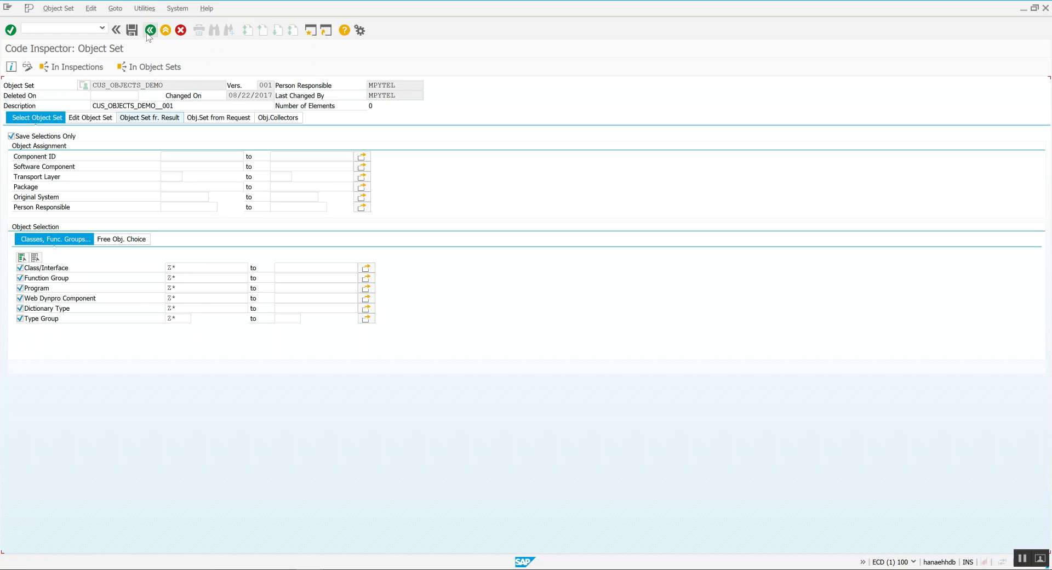
{"action": "key", "text": "F3"}
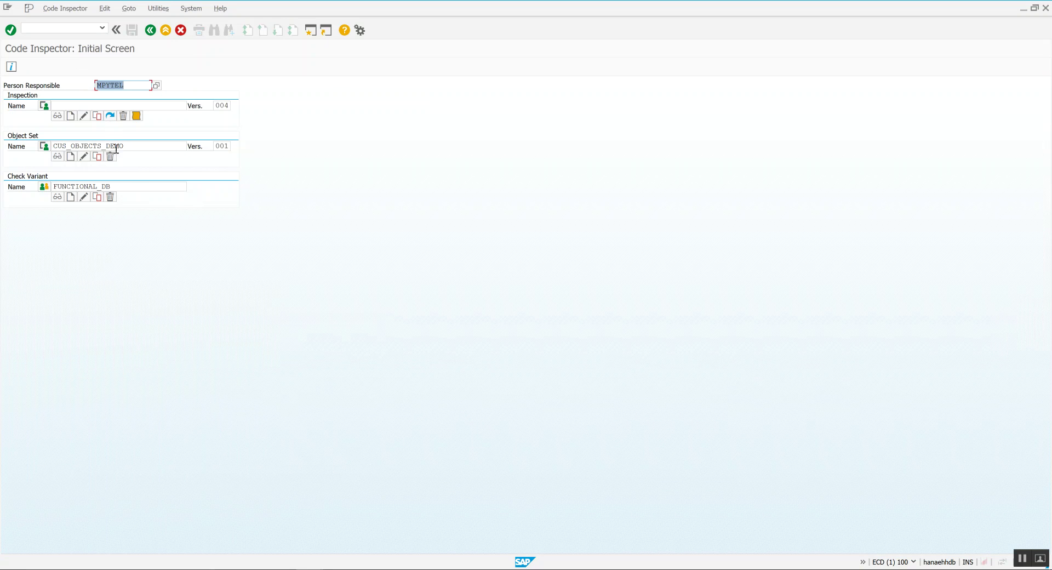
Clear the check variant name and choose FUNCTIONAL_DB from the list of available check variants.
{"action": "left_click", "coordinate": [131, 184]}
{"action": "key", "text": "shift+Home"}
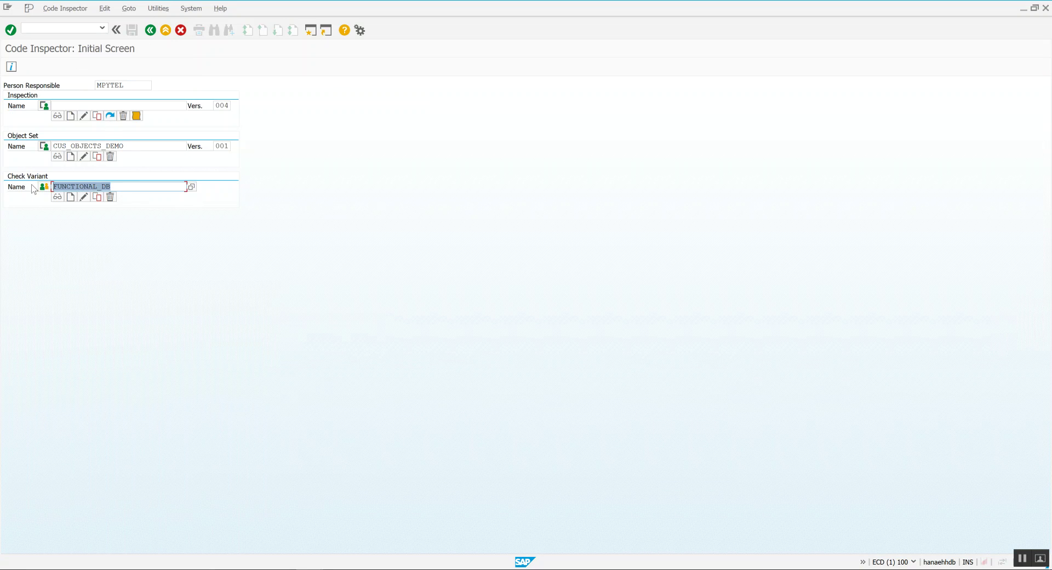
{"action": "key", "text": "BackSpace"}
{"action": "key", "text": "F4"}
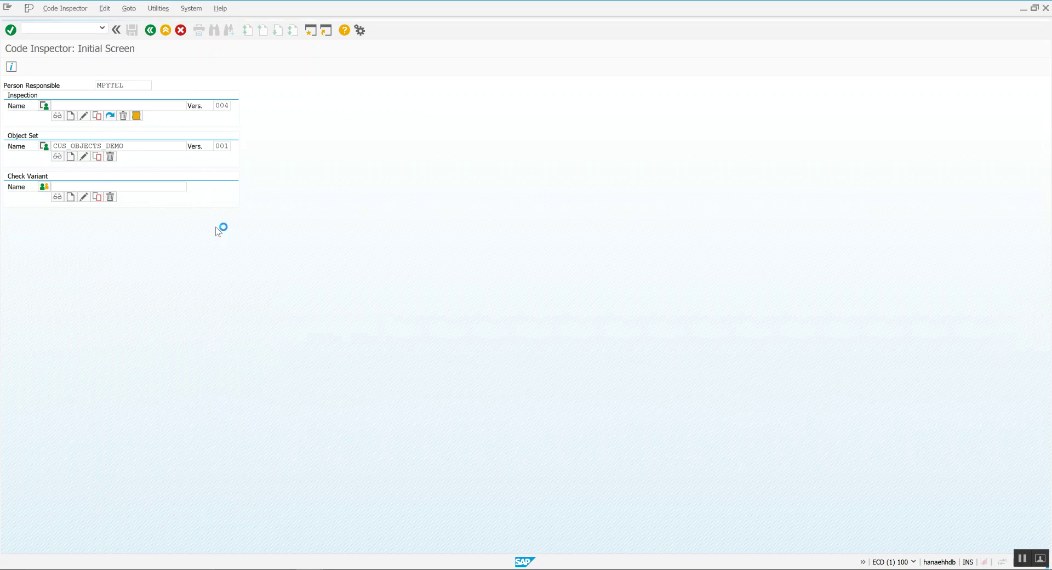
{"action": "left_click", "coordinate": [175, 349]}
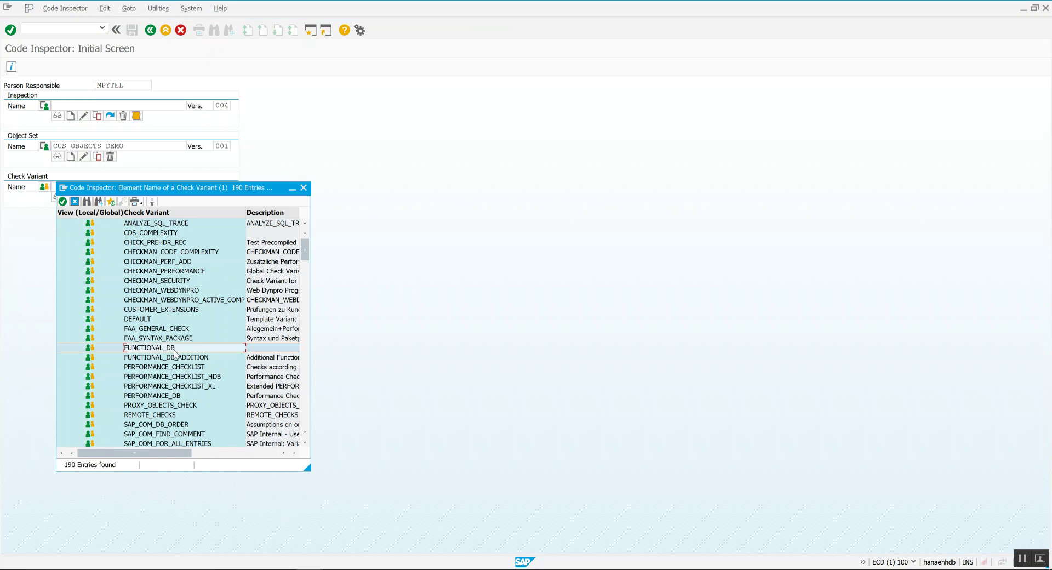
{"action": "double_click", "coordinate": [173, 349]}
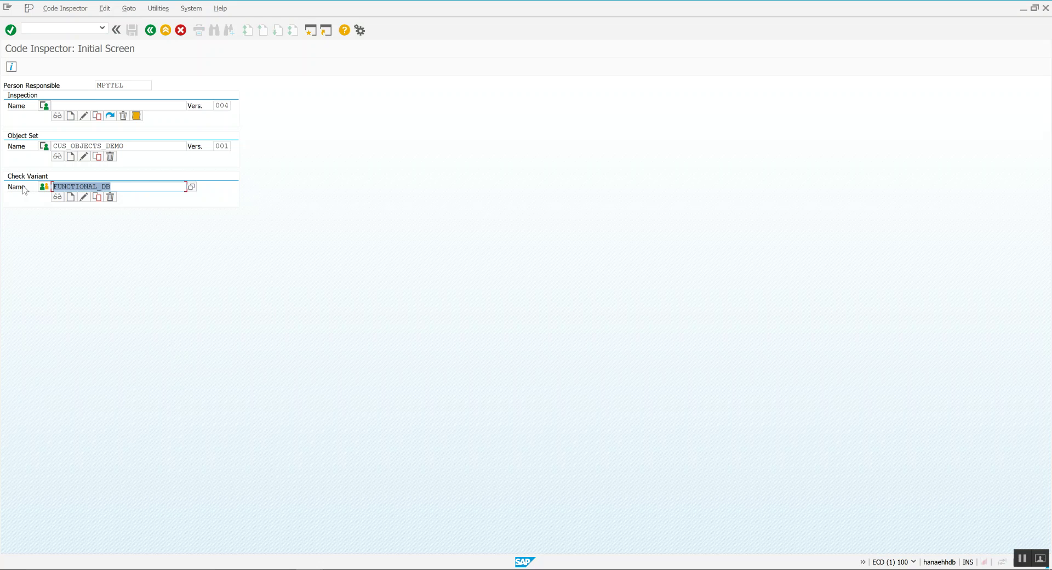
Display the FUNCTIONAL_DB check variant and examine the pattern settings of Find ABAP Statement Patterns under Search Functs.
{"action": "left_click", "coordinate": [58, 197]}
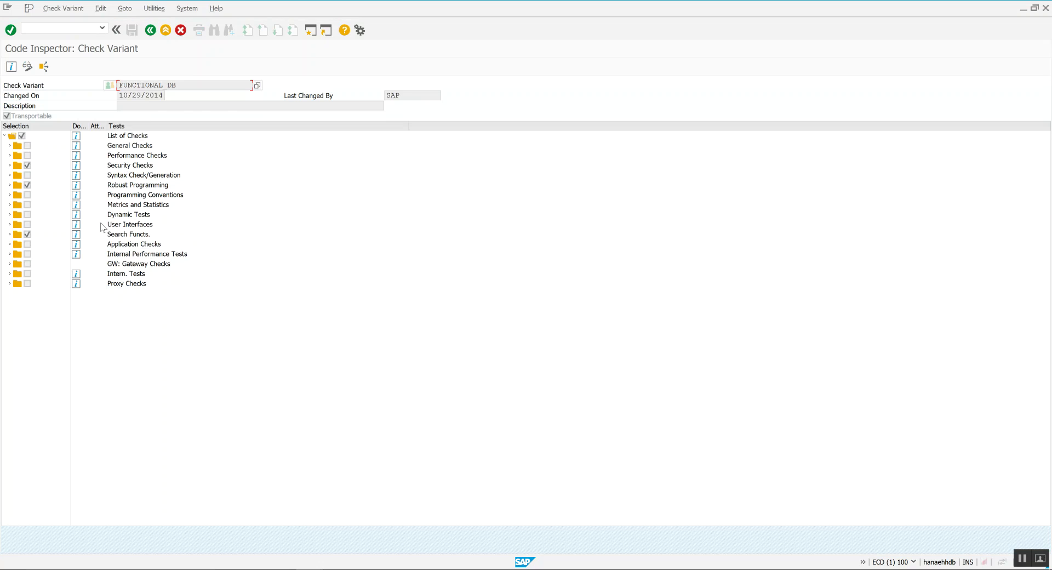
{"action": "left_click", "coordinate": [10, 234]}
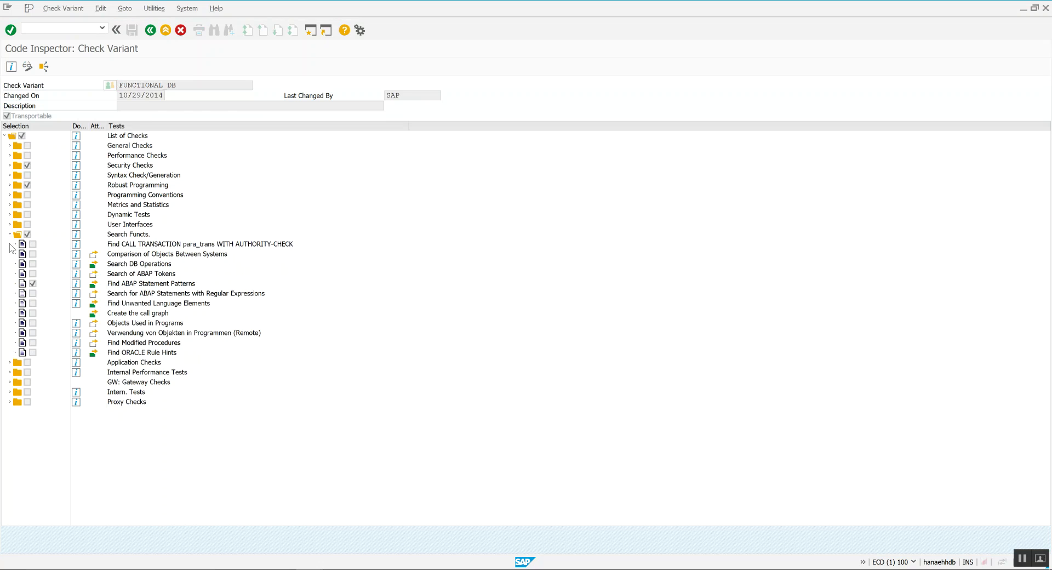
{"action": "key", "text": "F2"}
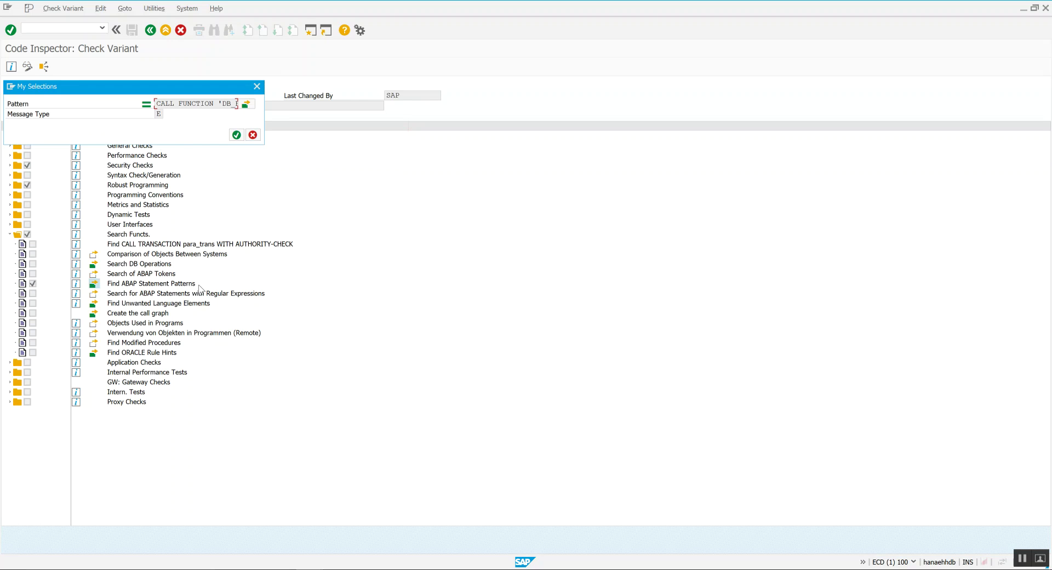
{"action": "left_click_drag", "start_coordinate": [188, 104], "coordinate": [156, 105]}
{"action": "left_click", "coordinate": [254, 133]}
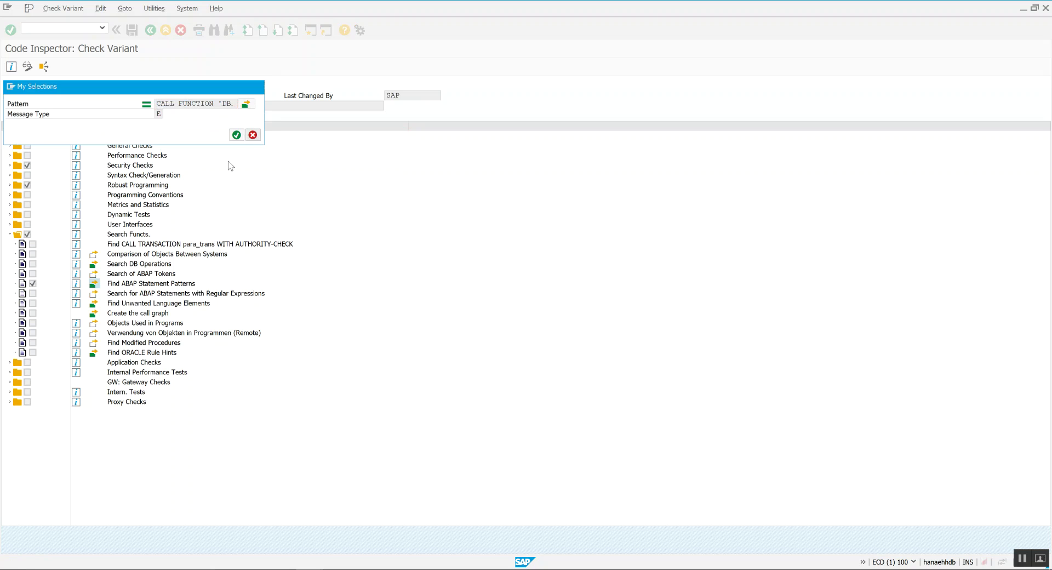
Examine the checks under Robust Programming and Security Checks, including the settings of Use of ADBC Interface, and return to the initial screen.
{"action": "left_click", "coordinate": [10, 185]}
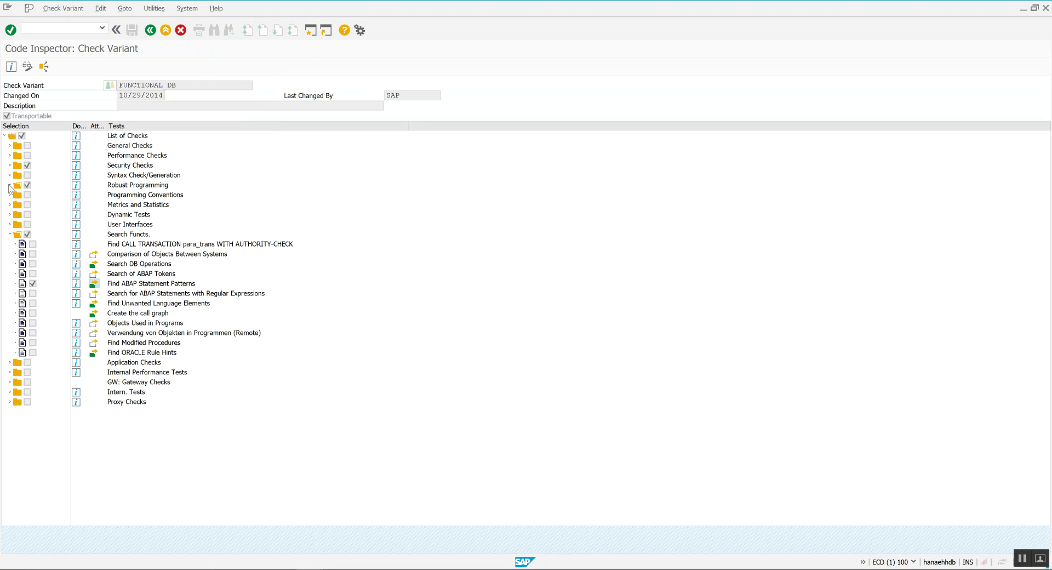
{"action": "left_click", "coordinate": [121, 274]}
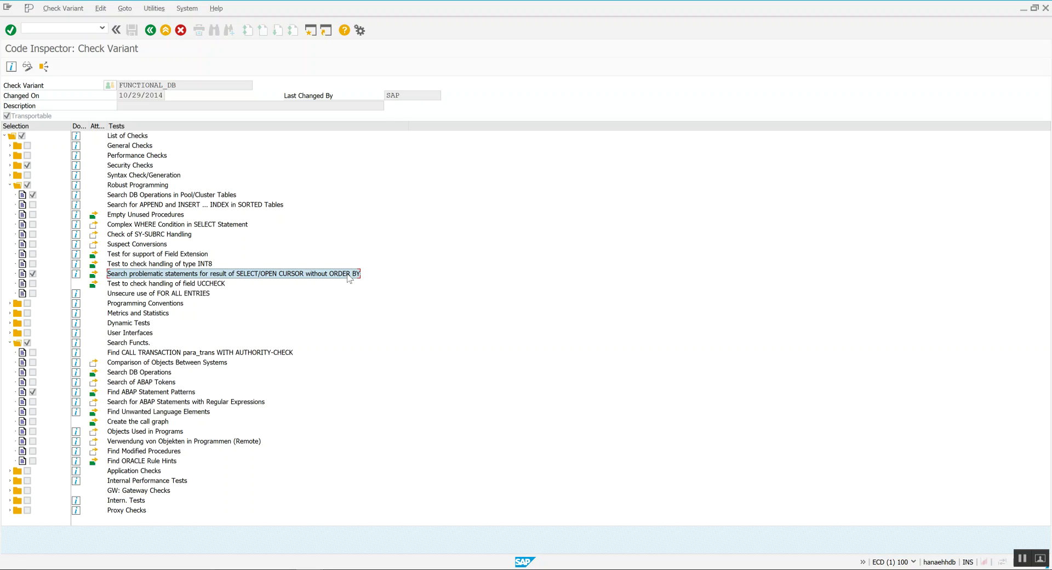
{"action": "left_click", "coordinate": [10, 165]}
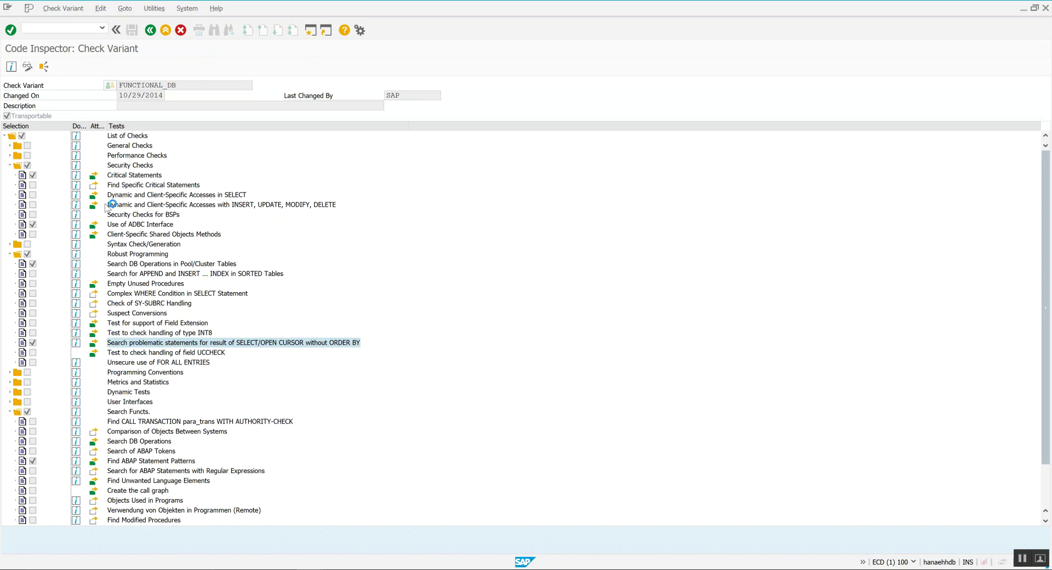
{"action": "left_click", "coordinate": [128, 225]}
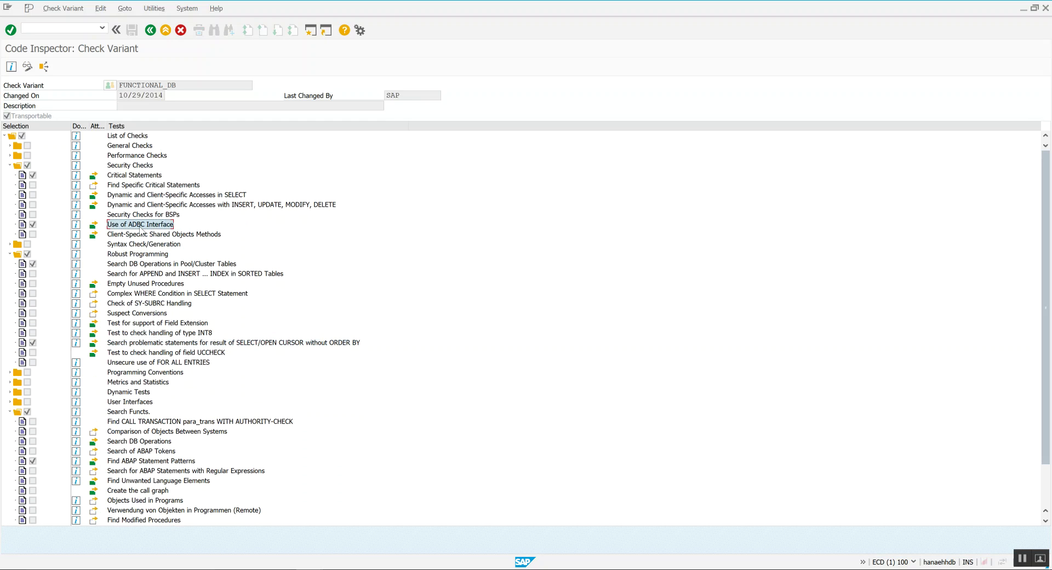
{"action": "left_click", "coordinate": [94, 225]}
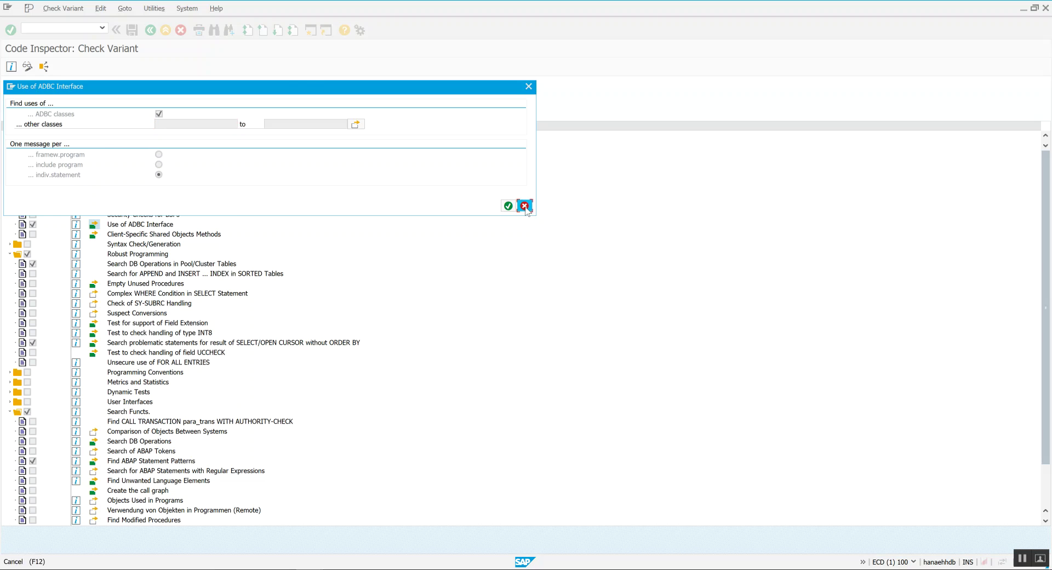
{"action": "left_click", "coordinate": [508, 206]}
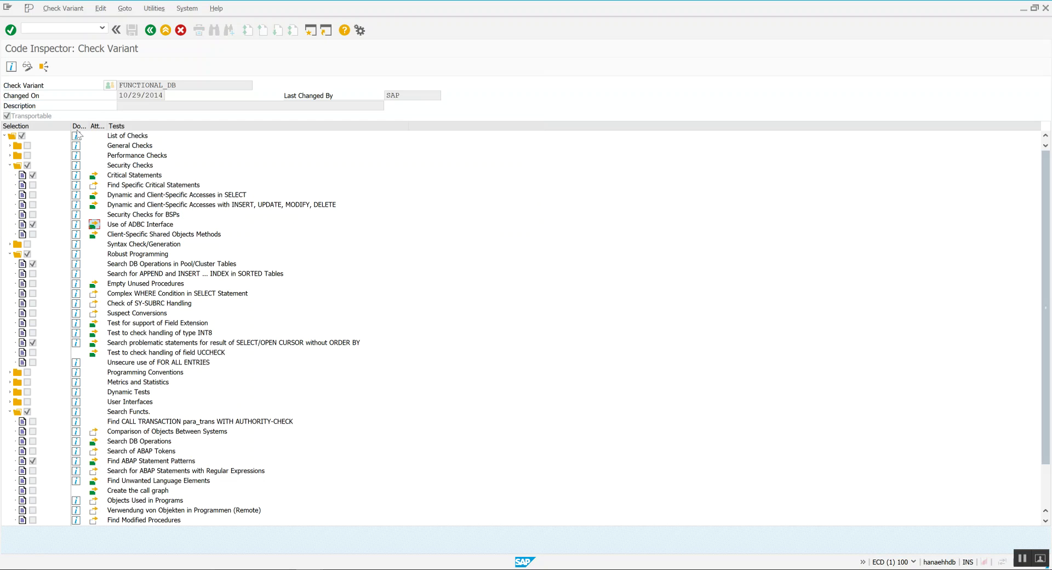
{"action": "left_click", "coordinate": [150, 30]}
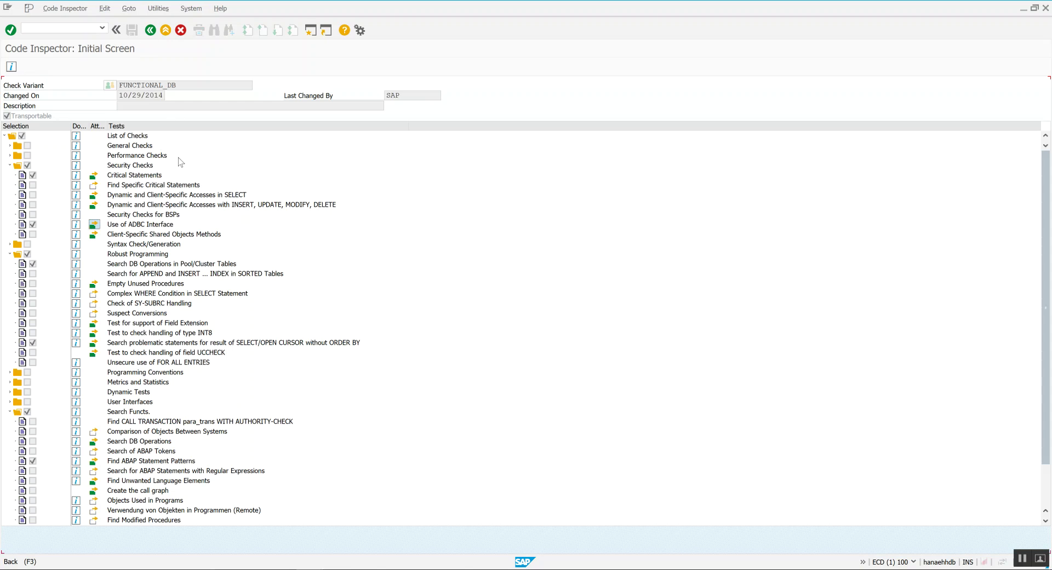
Change the check variant to FUNCTIONAL_DB_ADDITION using the list of available variants.
{"action": "left_click_drag", "start_coordinate": [139, 184], "coordinate": [15, 187]}
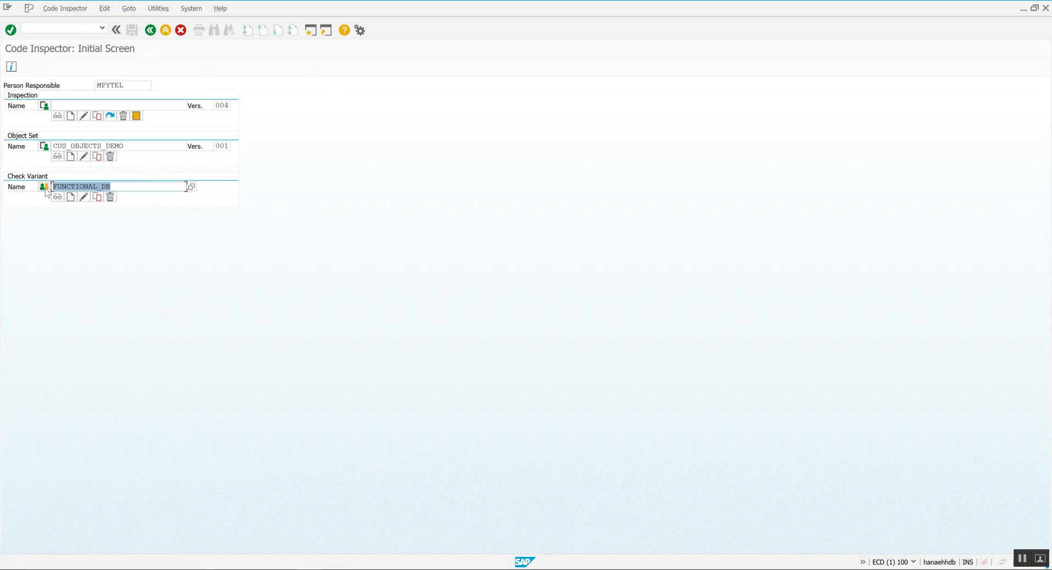
{"action": "left_click", "coordinate": [87, 190]}
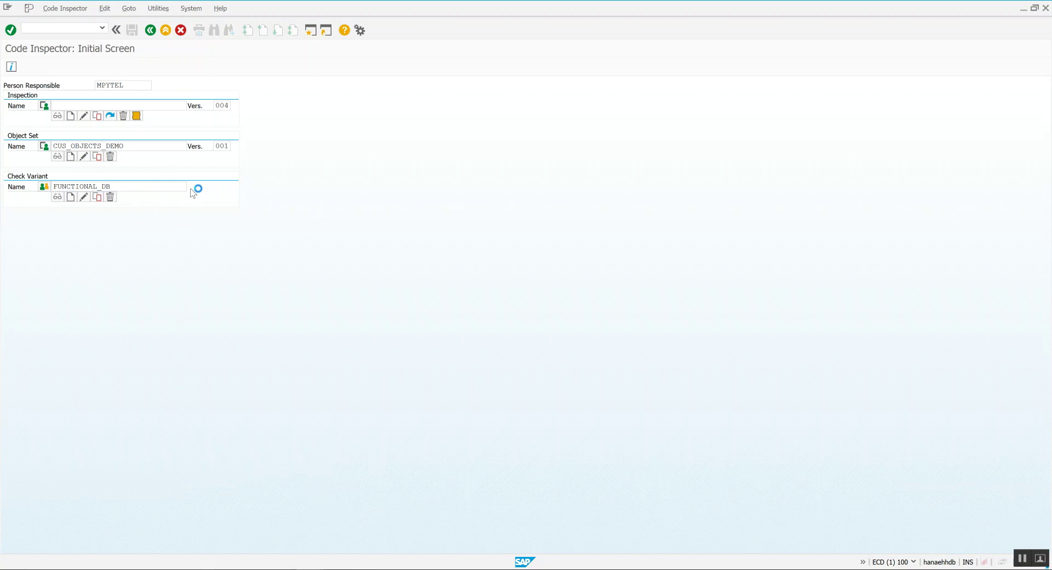
{"action": "left_click", "coordinate": [191, 187]}
{"action": "double_click", "coordinate": [175, 357]}
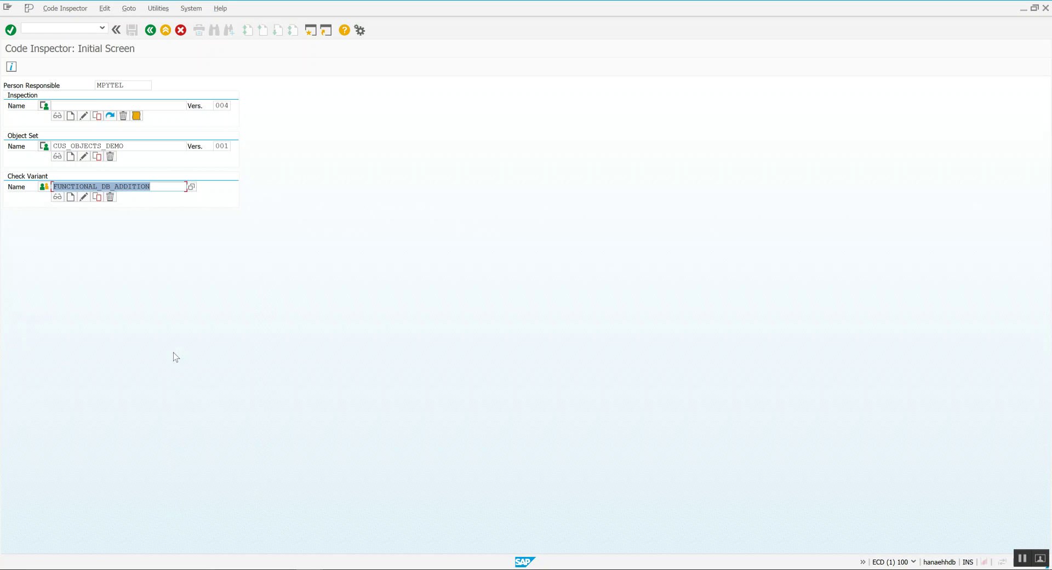
Display the CUS_OBJECTS_DEMO object set to review its object selection, and return to the initial screen.
{"action": "left_click", "coordinate": [141, 147]}
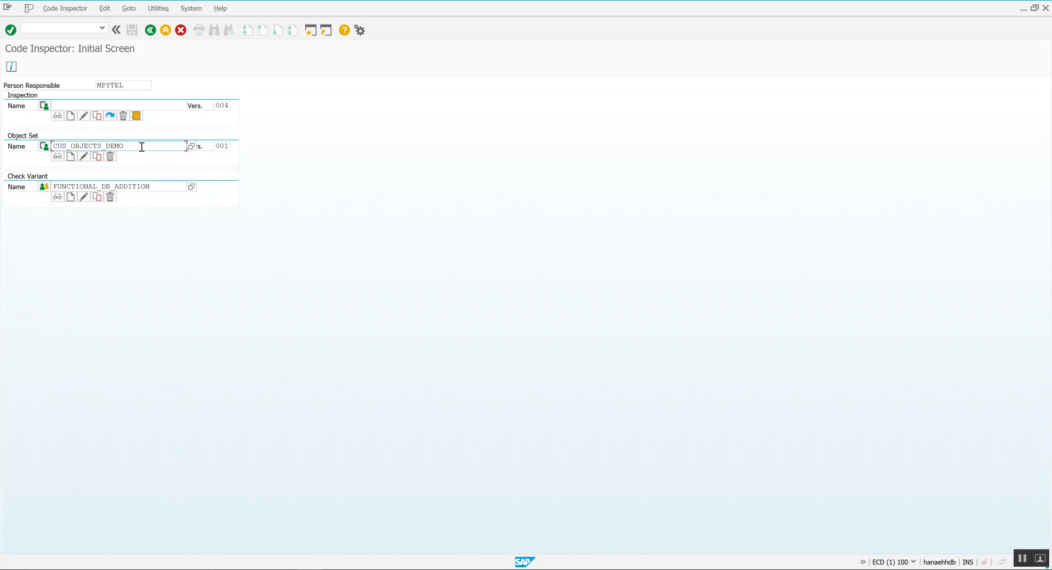
{"action": "double_click", "coordinate": [142, 147]}
{"action": "left_click", "coordinate": [57, 156]}
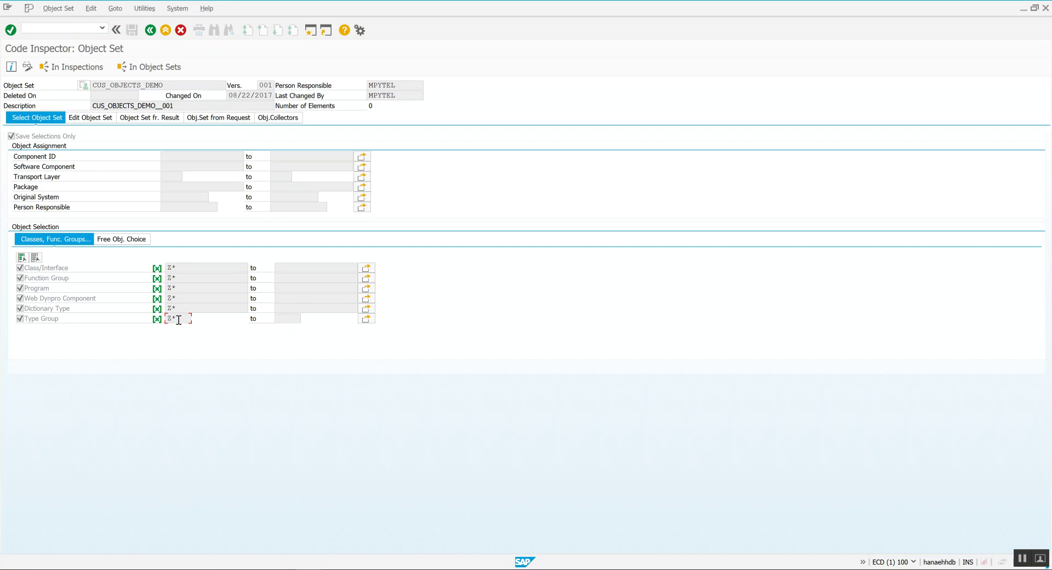
{"action": "left_click", "coordinate": [149, 31]}
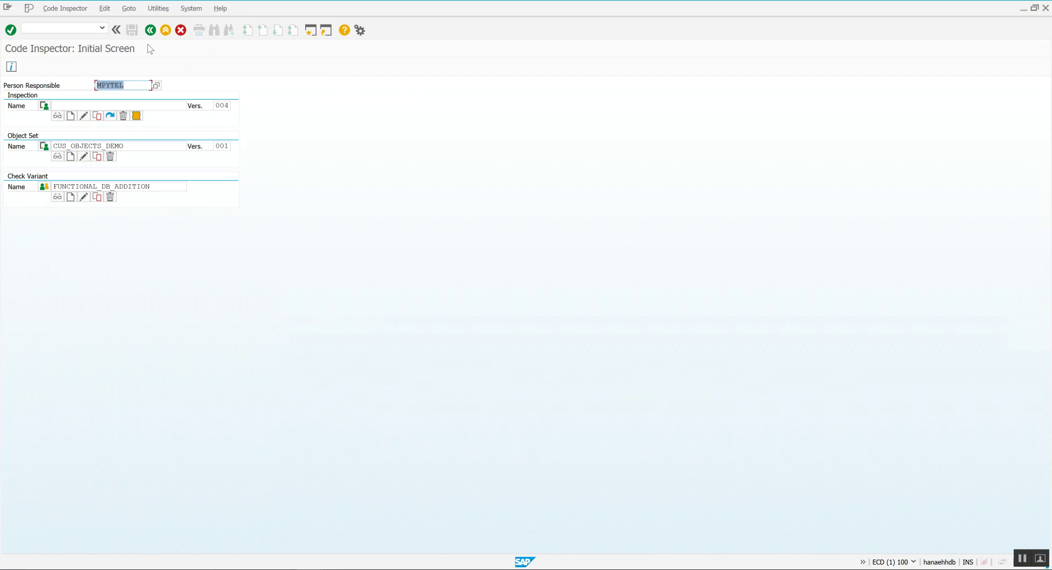
Enter ABAP_ON_HANA3 as the inspection name.
{"action": "left_click", "coordinate": [133, 105]}
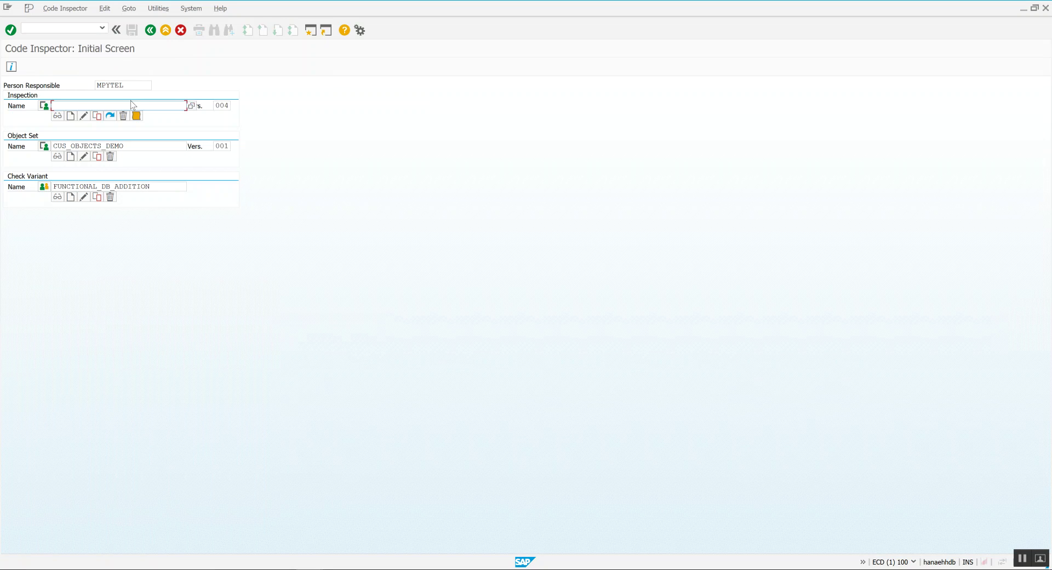
{"action": "type", "text": "ABAP_"}
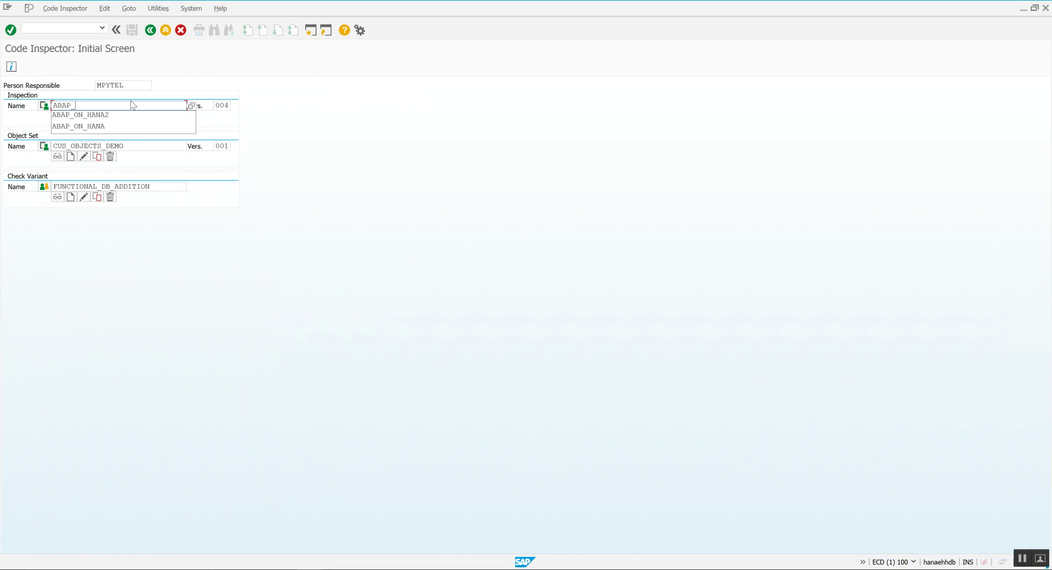
{"action": "key", "text": "Down"}
{"action": "key", "text": "Return"}
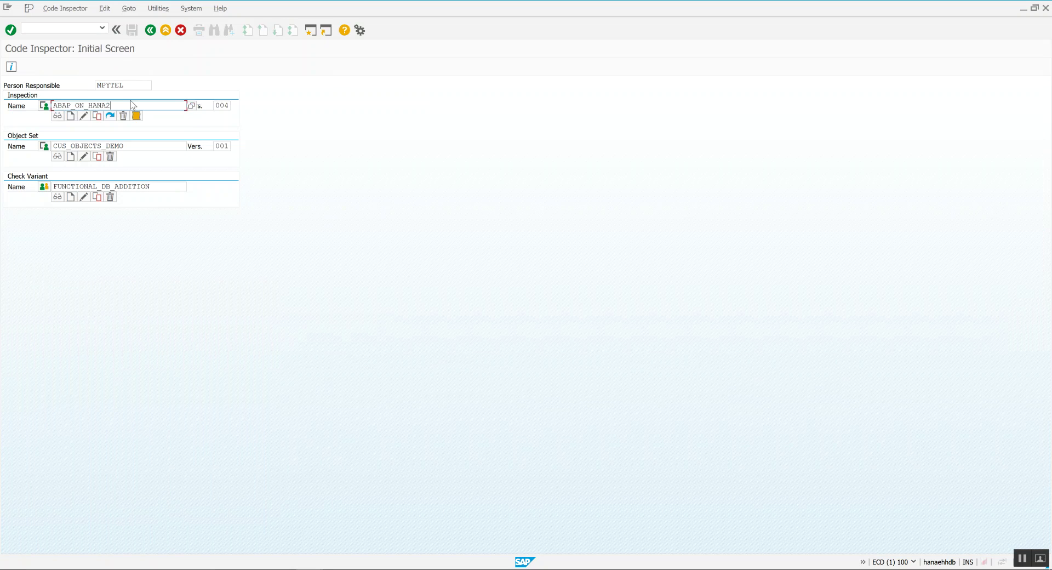
{"action": "key", "text": "BackSpace"}
{"action": "type", "text": "3"}
{"action": "left_click_drag", "start_coordinate": [117, 104], "coordinate": [38, 98]}
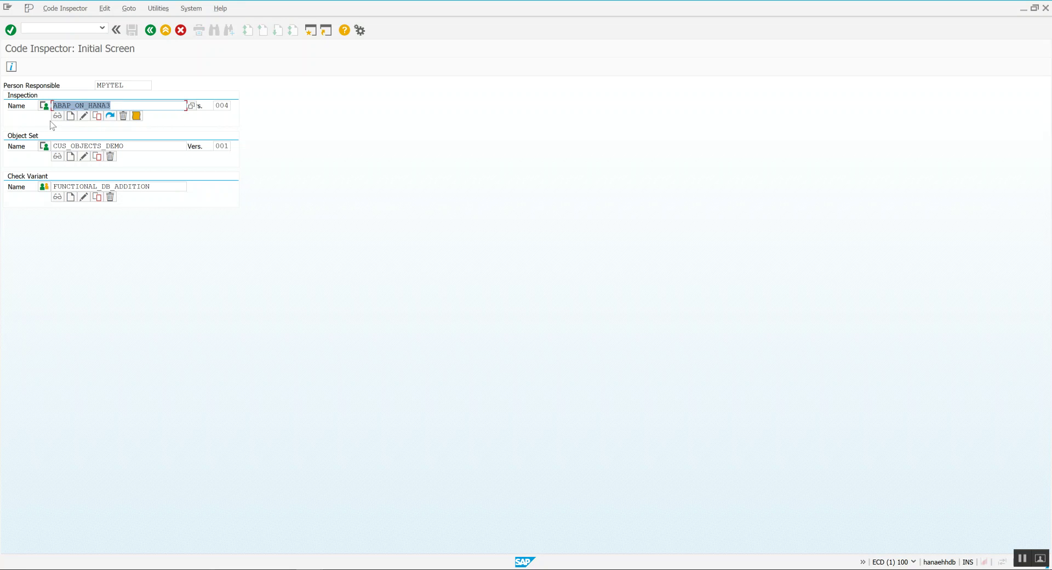
Create the ABAP_ON_HANA3 inspection and assign CUS_OBJECTS_DEMO as its object set from the list of available sets.
{"action": "left_click", "coordinate": [70, 116]}
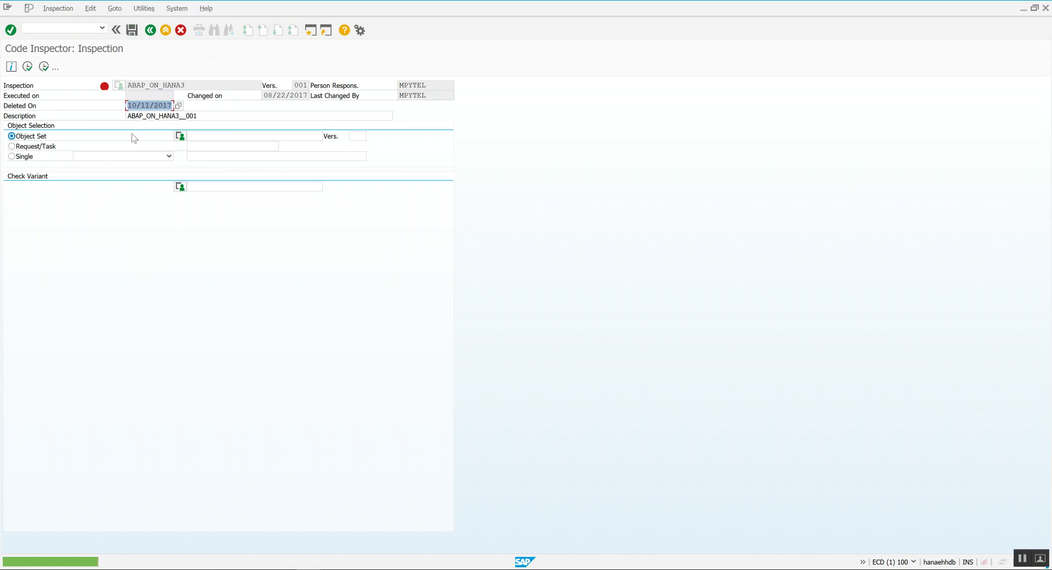
{"action": "left_click", "coordinate": [200, 137]}
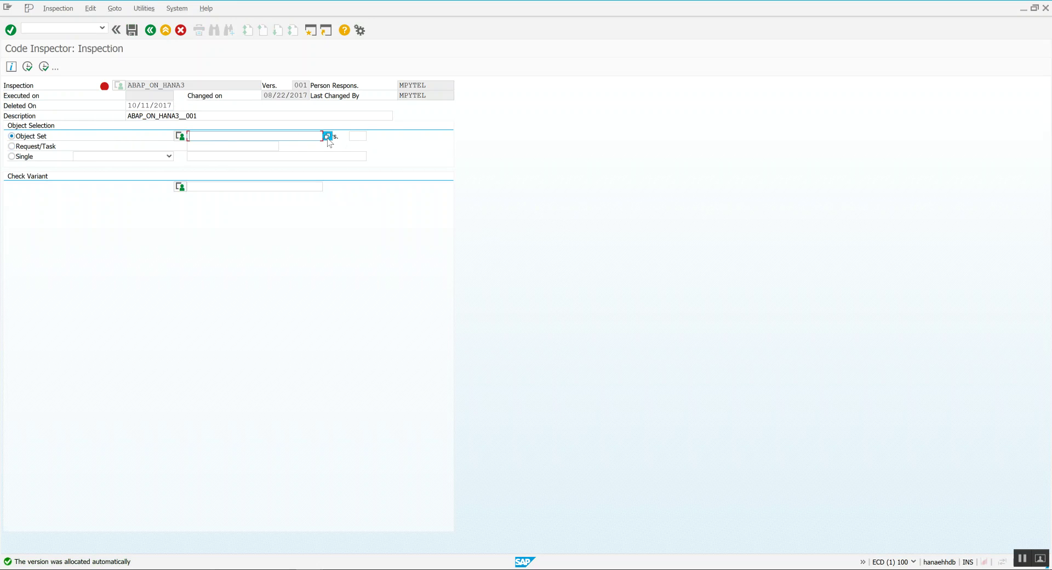
{"action": "left_click", "coordinate": [329, 136]}
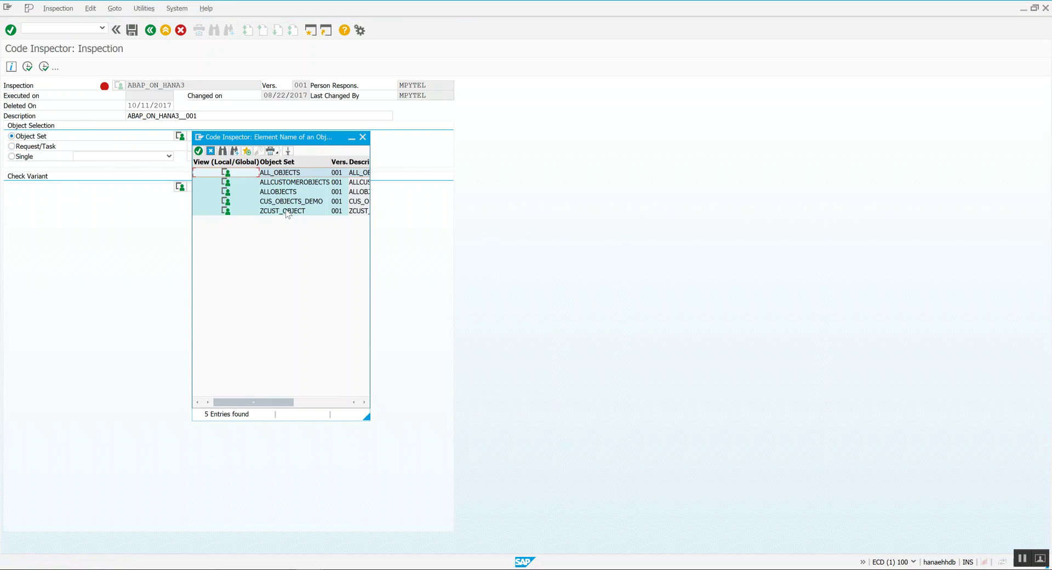
{"action": "double_click", "coordinate": [283, 203]}
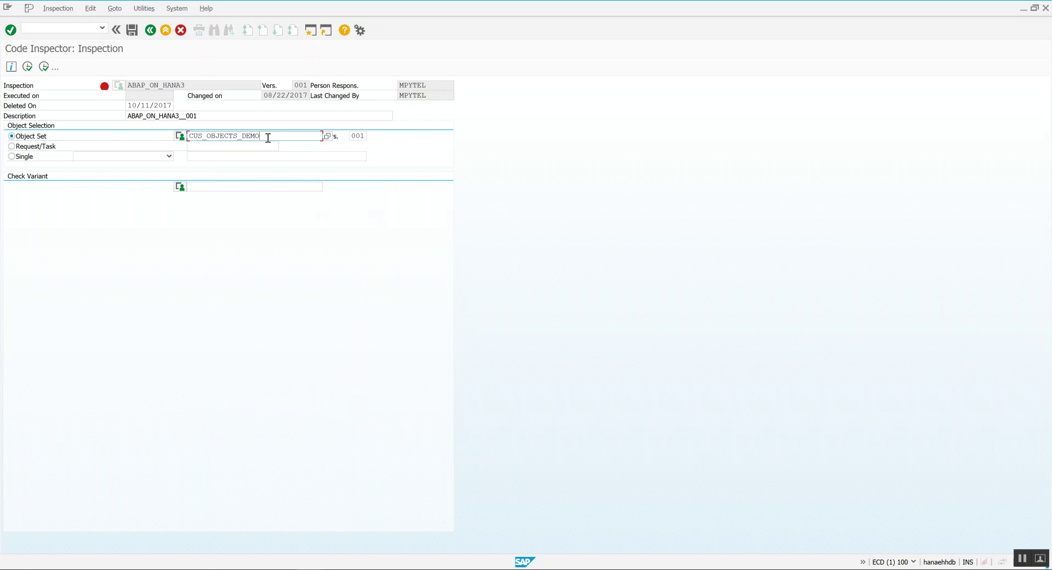
{"action": "left_click", "coordinate": [324, 137]}
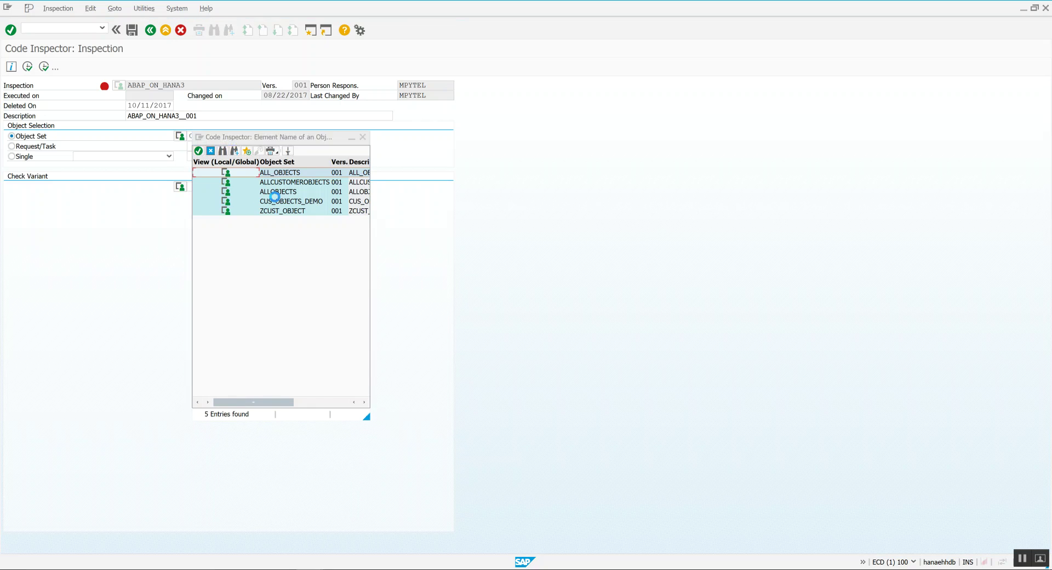
{"action": "left_click", "coordinate": [364, 138]}
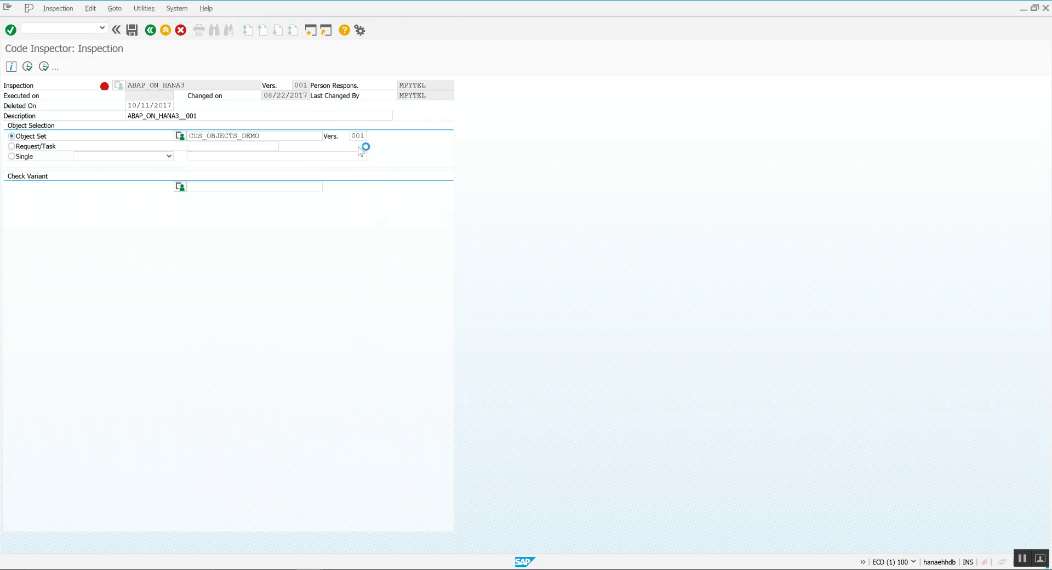
Assign FUNCTIONAL_DB as the inspection's check variant from the list of available variants.
{"action": "left_click", "coordinate": [221, 190]}
{"action": "left_click", "coordinate": [327, 187]}
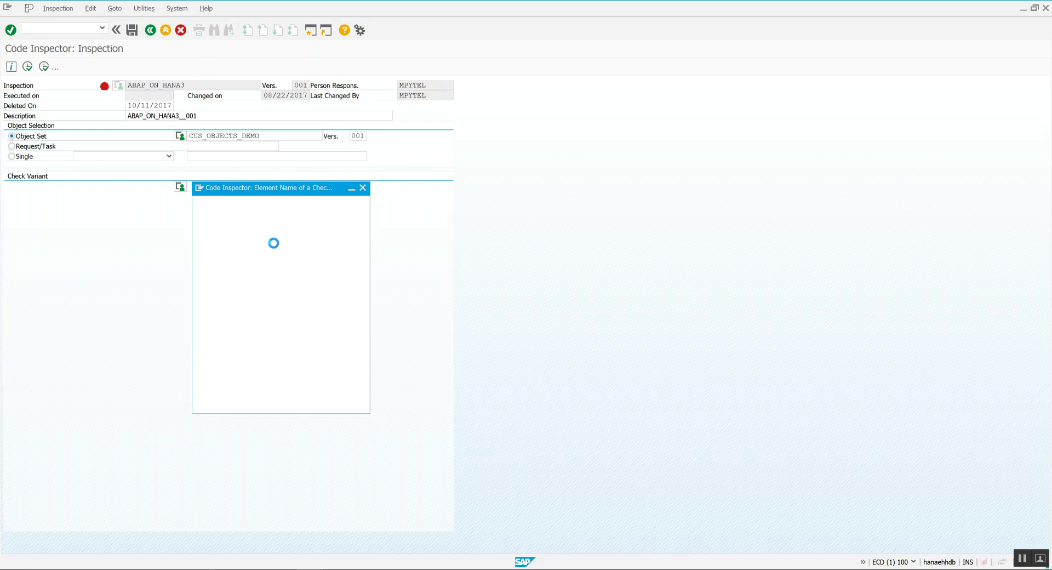
{"action": "double_click", "coordinate": [286, 344]}
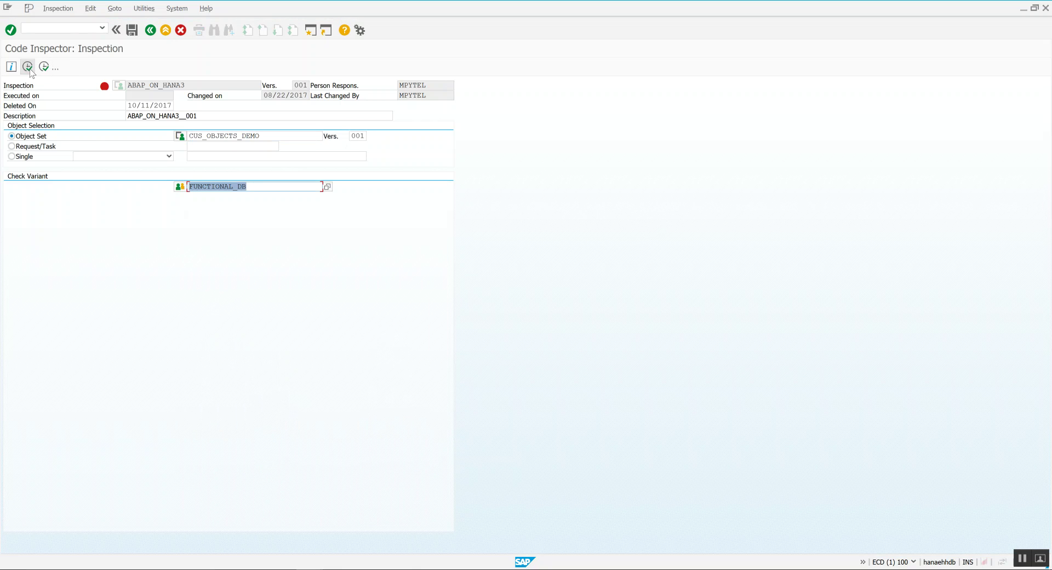
Look at the execution options without applying any, and run the ABAP_ON_HANA3 inspection directly.
{"action": "left_click", "coordinate": [48, 71]}
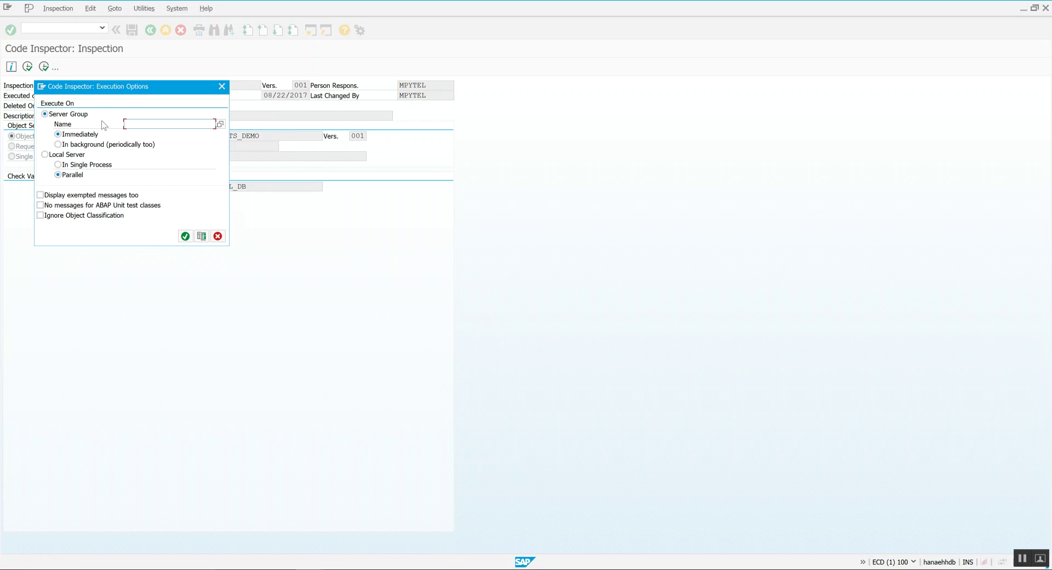
{"action": "left_click", "coordinate": [217, 236]}
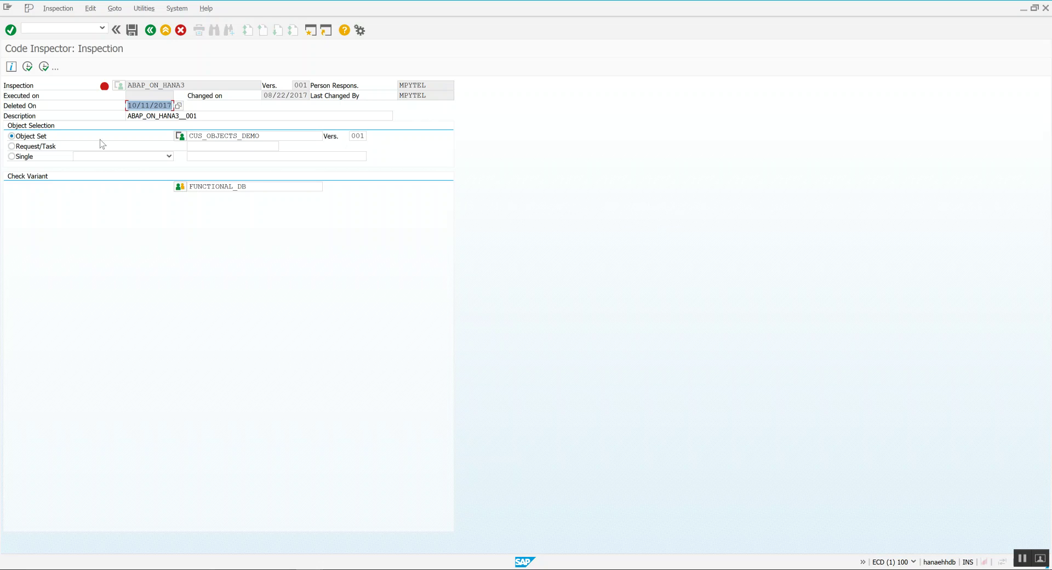
{"action": "left_click", "coordinate": [27, 67]}
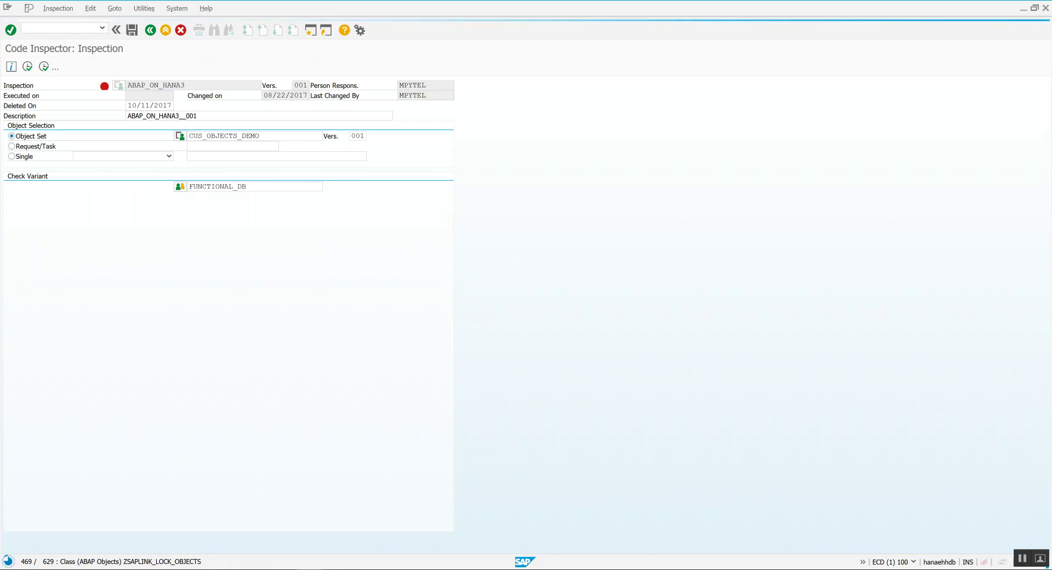
Open a second GUI session and bring up the selection screen for table TADIR with transaction SE16.
{"action": "right_click", "coordinate": [349, 554]}
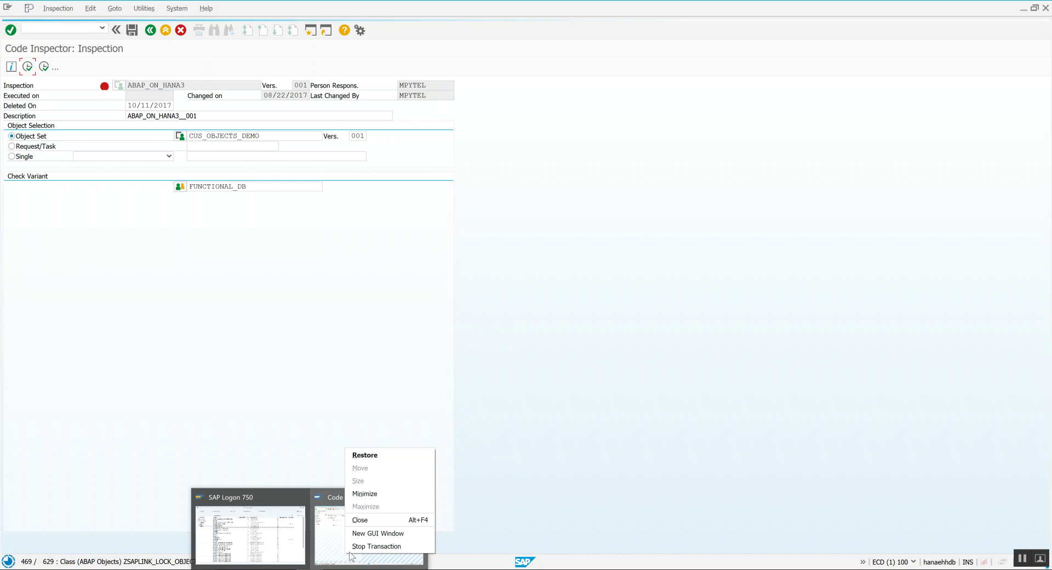
{"action": "left_click", "coordinate": [376, 546]}
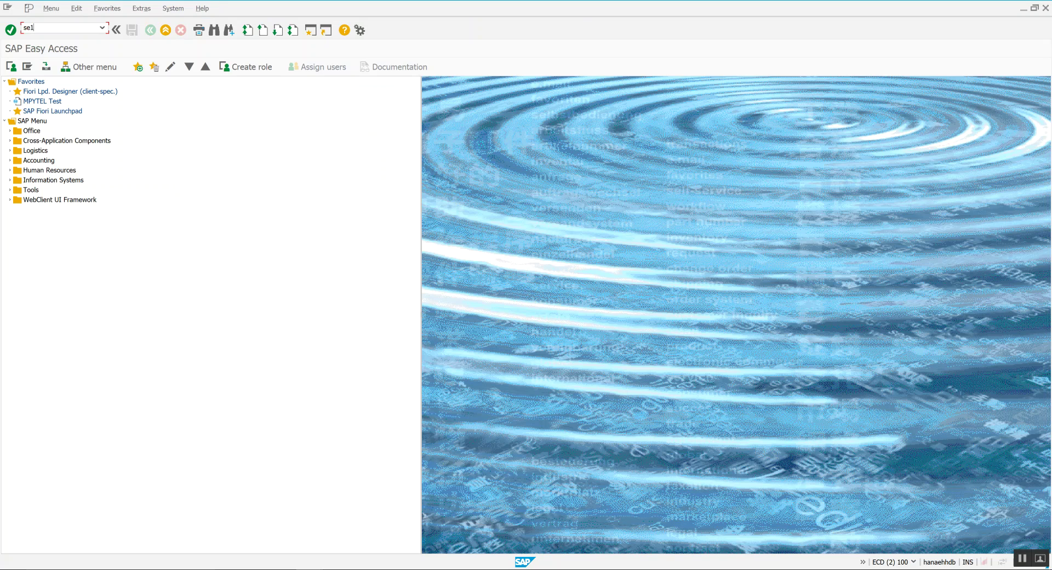
{"action": "type", "text": "se16"}
{"action": "key", "text": "Return"}
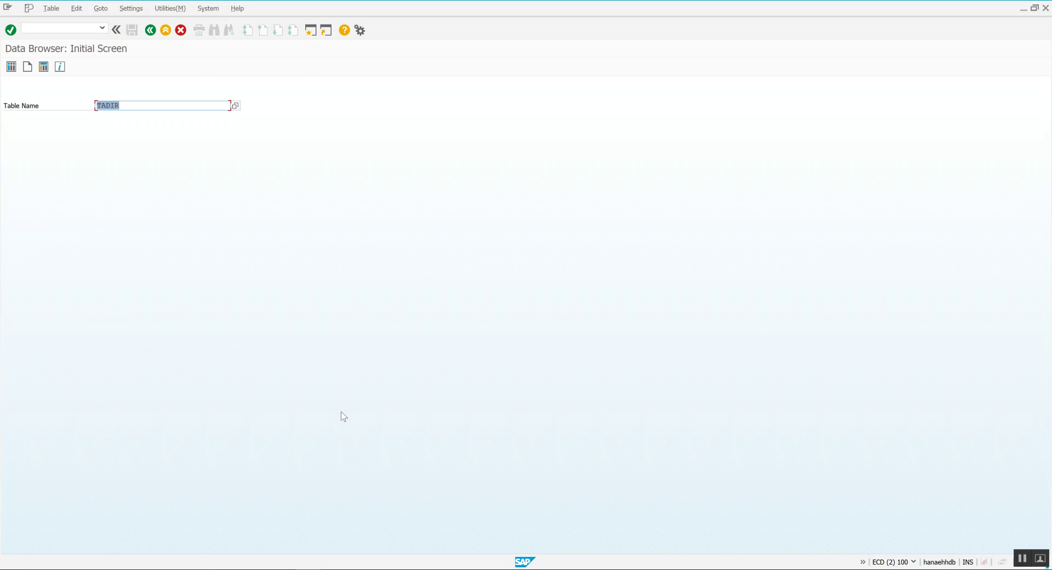
{"action": "key", "text": "Return"}
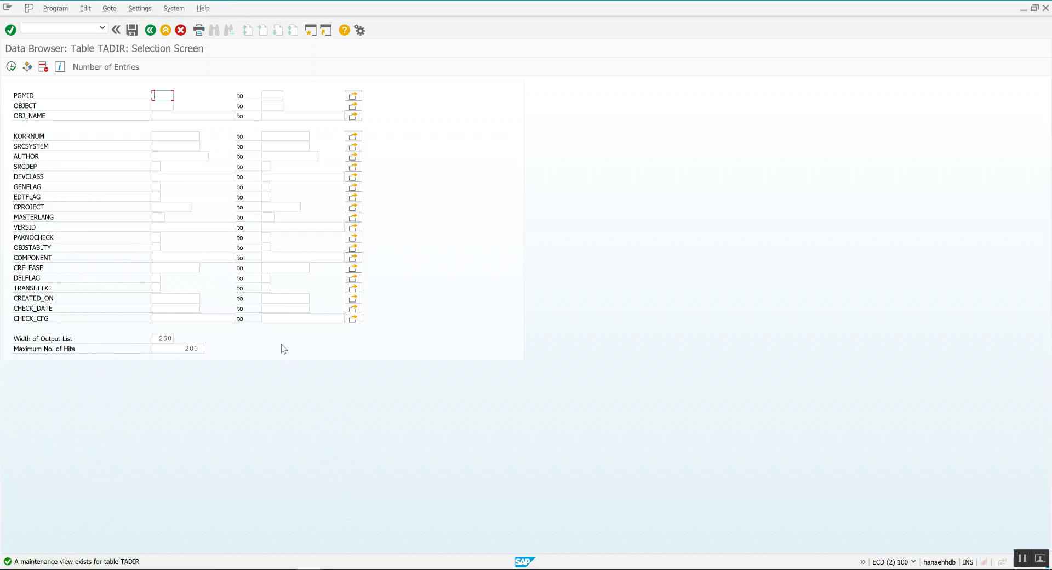
List the TADIR entries with object type SSFO, examine their object names, and return to the selection screen.
{"action": "left_click", "coordinate": [163, 105]}
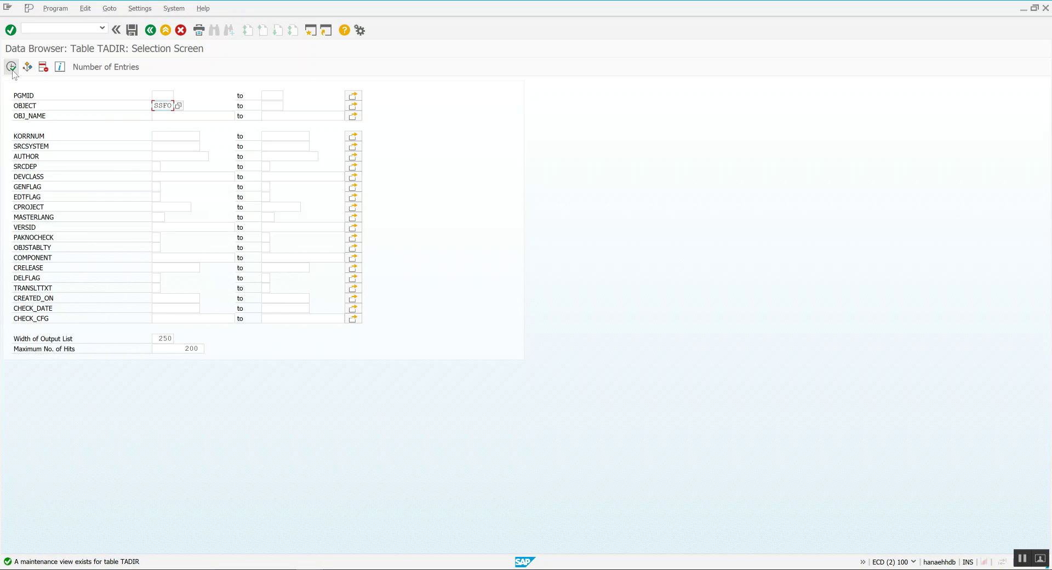
{"action": "left_click", "coordinate": [11, 67]}
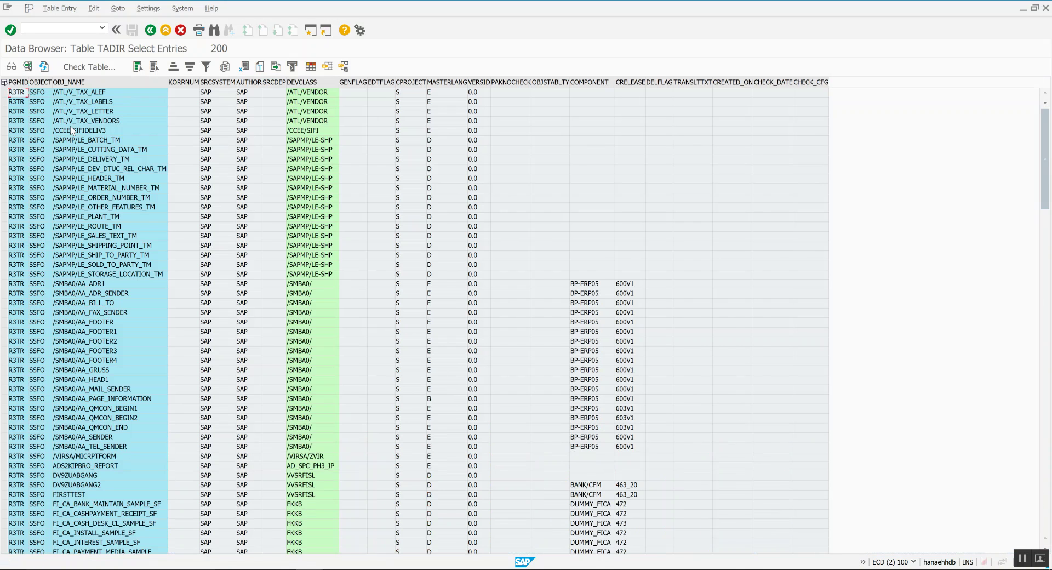
{"action": "scroll", "coordinate": [124, 190], "scroll_direction": "down", "scroll_amount": 1}
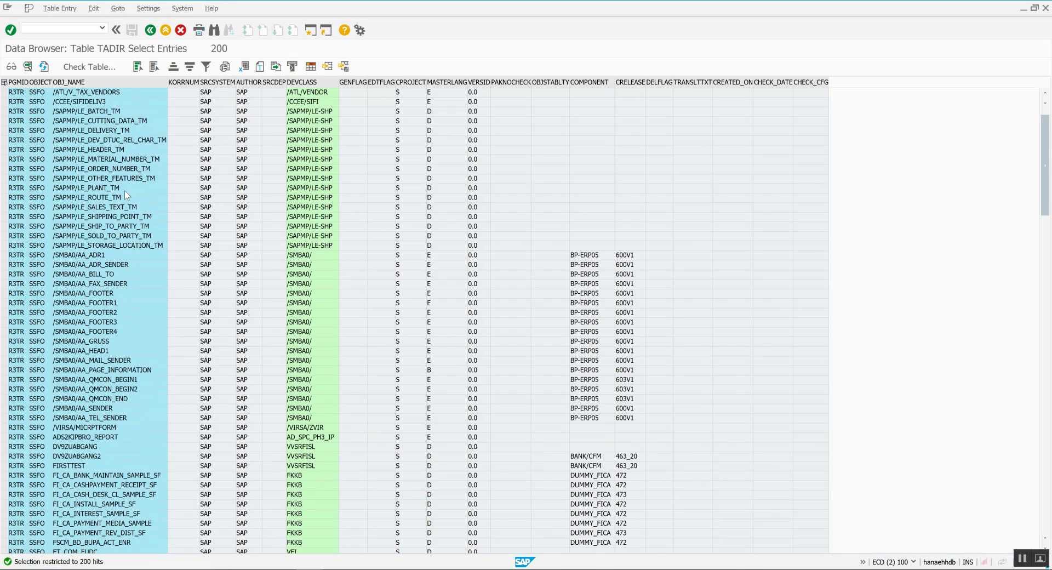
{"action": "scroll", "coordinate": [125, 192], "scroll_direction": "down", "scroll_amount": 12}
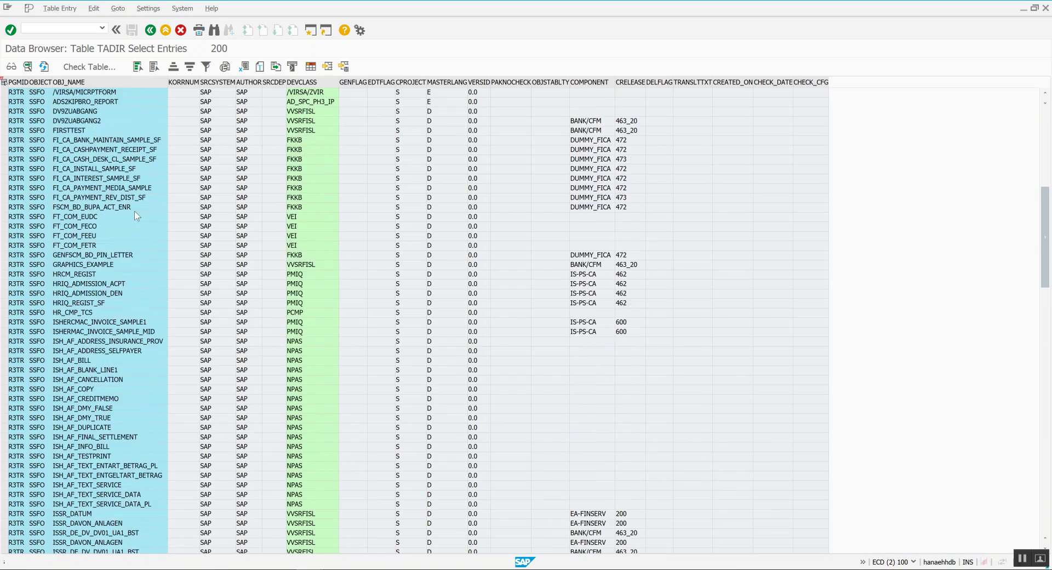
{"action": "scroll", "coordinate": [136, 216], "scroll_direction": "down", "scroll_amount": 12}
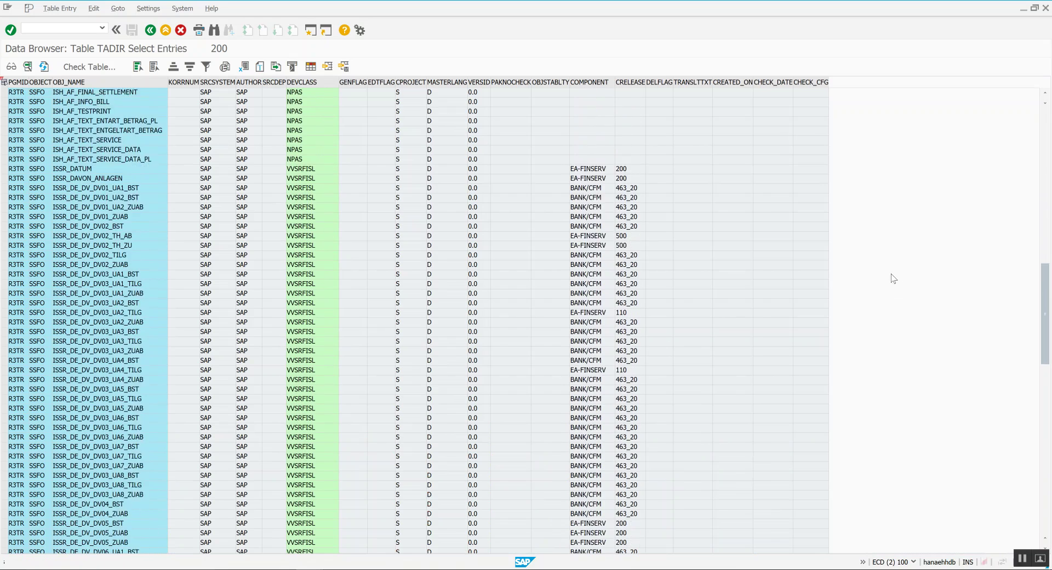
{"action": "scroll", "coordinate": [505, 386], "scroll_direction": "down", "scroll_amount": 10}
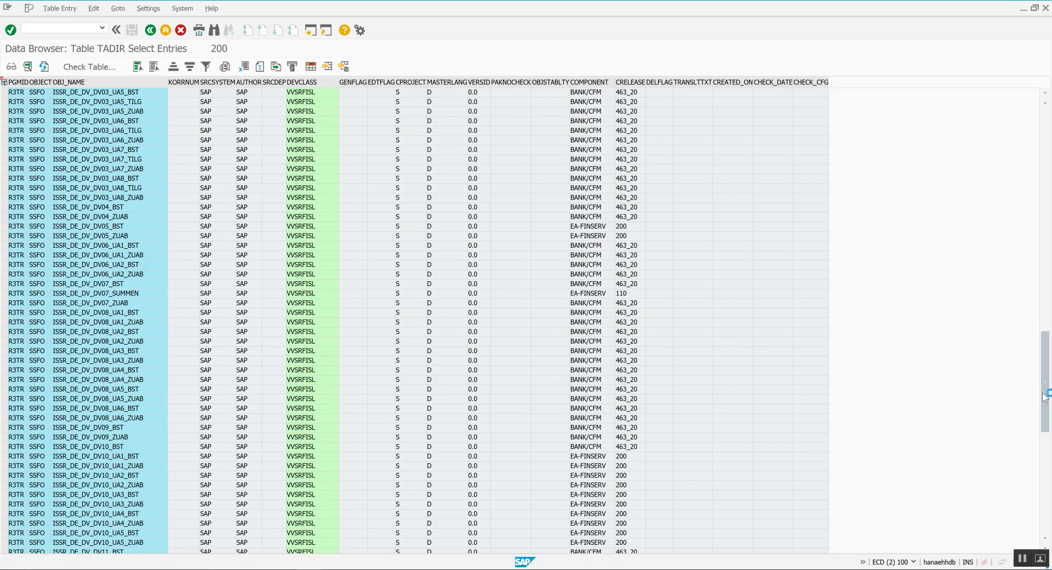
{"action": "left_click_drag", "start_coordinate": [1044, 396], "coordinate": [1045, 495]}
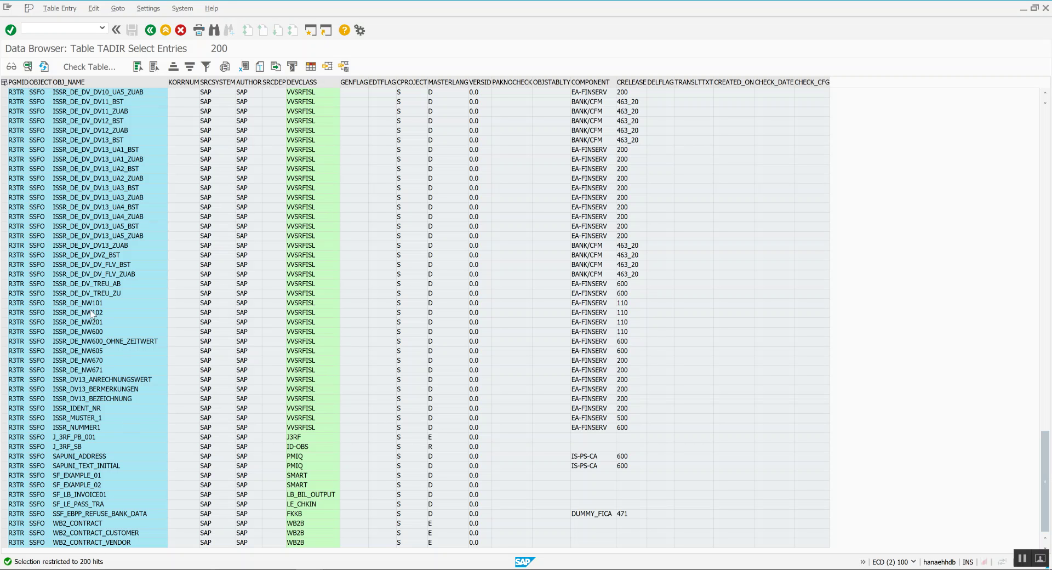
{"action": "key", "text": "F3"}
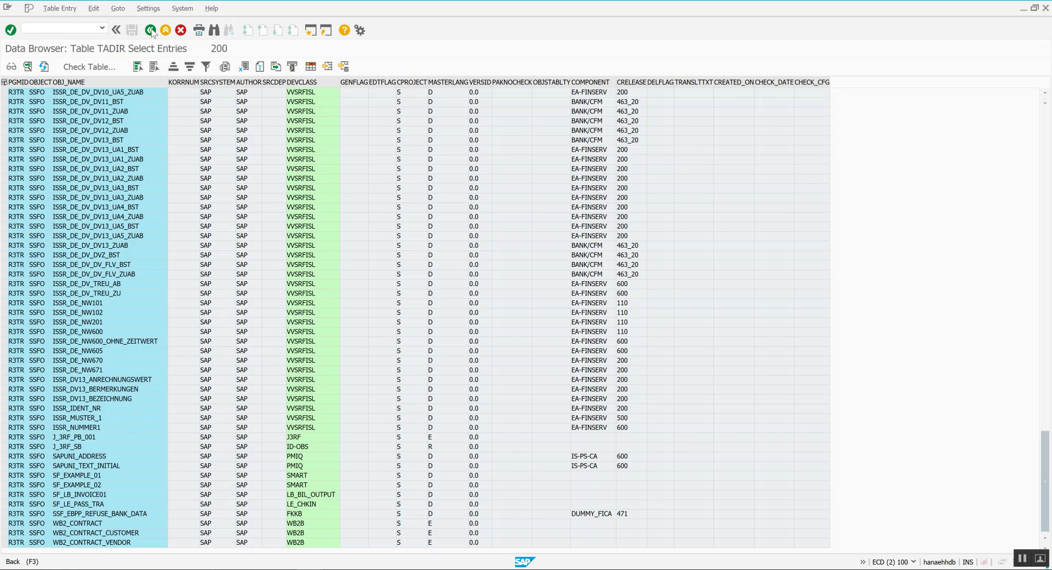
List the TADIR entries with object type FORM, examine their object names, and leave the list.
{"action": "left_click_drag", "start_coordinate": [166, 107], "coordinate": [112, 110]}
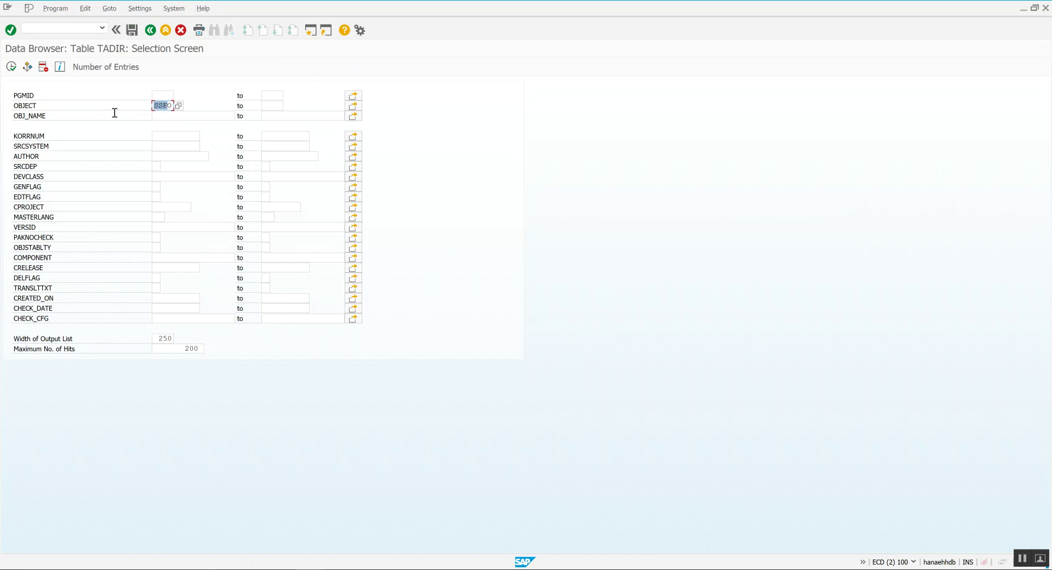
{"action": "type", "text": "F"}
{"action": "key", "text": "Down"}
{"action": "key", "text": "Return"}
{"action": "key", "text": "super+Tab"}
{"action": "key", "text": "Return"}
{"action": "left_click", "coordinate": [12, 67]}
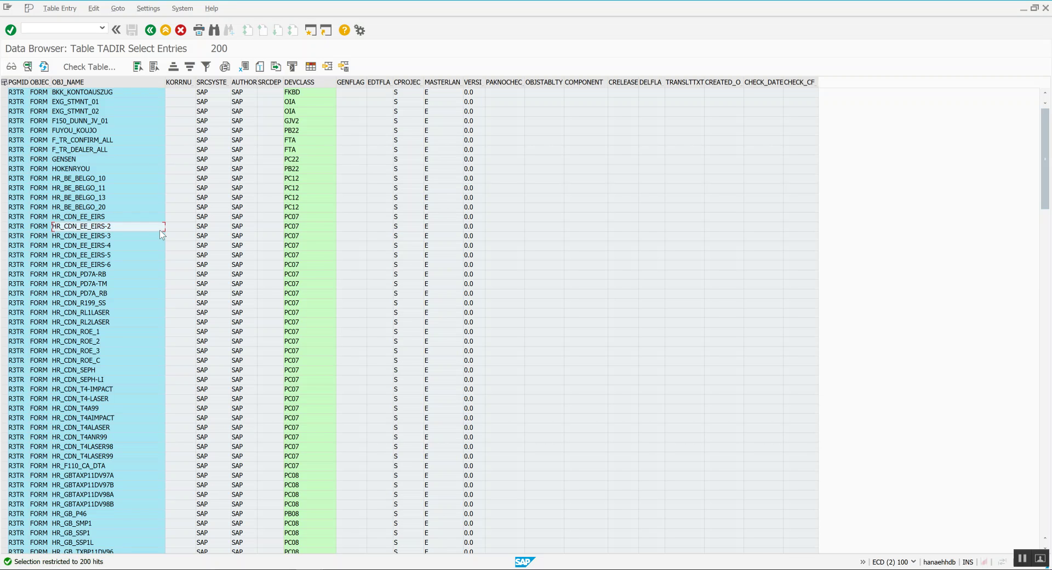
{"action": "scroll", "coordinate": [159, 229], "scroll_direction": "down", "scroll_amount": 10}
{"action": "scroll", "coordinate": [160, 229], "scroll_direction": "down", "scroll_amount": 20}
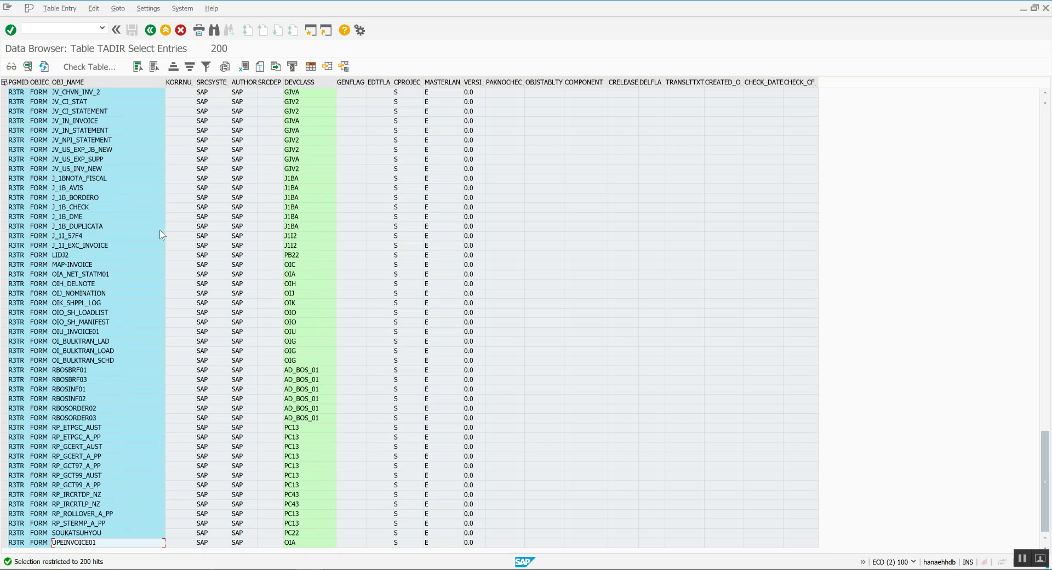
{"action": "scroll", "coordinate": [159, 229], "scroll_direction": "up", "scroll_amount": 20}
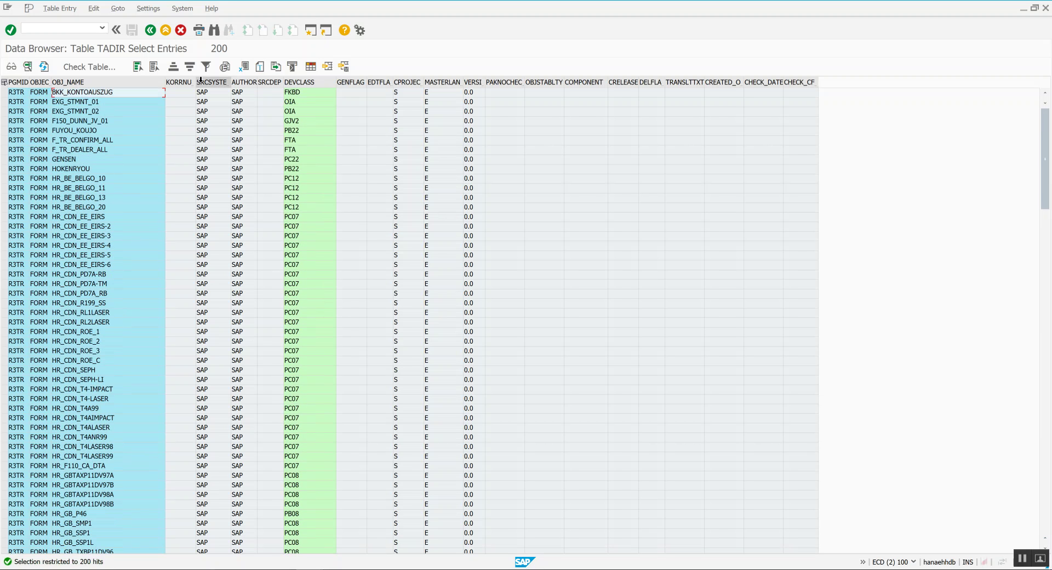
{"action": "left_click", "coordinate": [150, 30]}
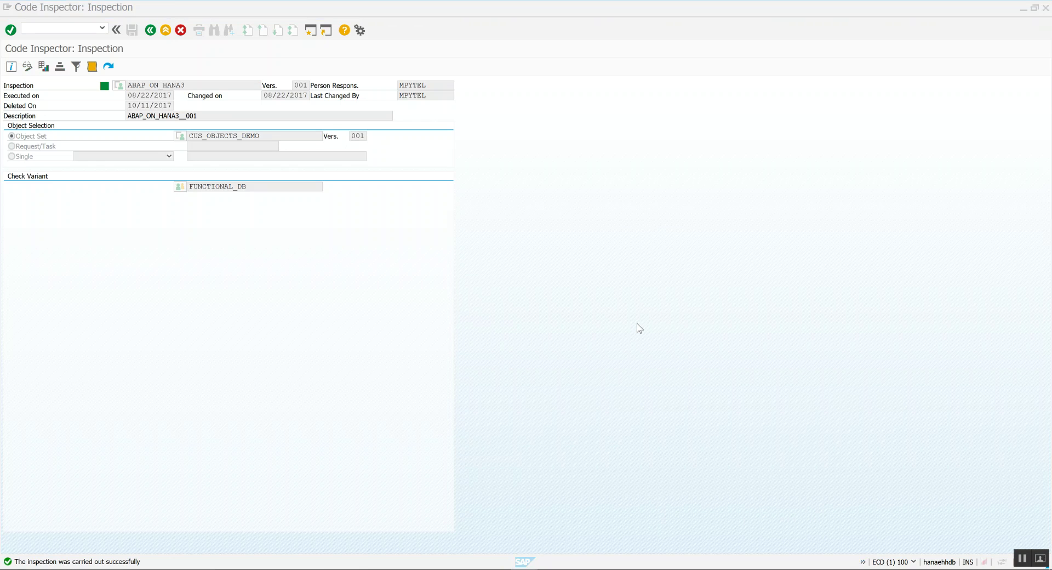
Return to the Code Inspector initial screen and display the results of inspection ABAP_ON_HANA3, version 001.
{"action": "left_click", "coordinate": [153, 32]}
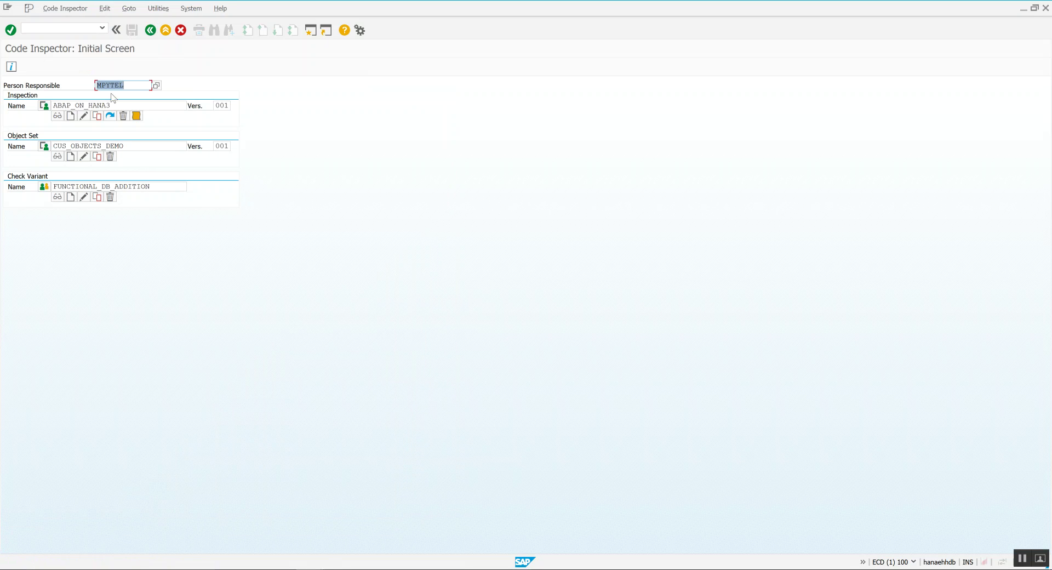
{"action": "left_click", "coordinate": [222, 105]}
{"action": "left_click", "coordinate": [110, 107]}
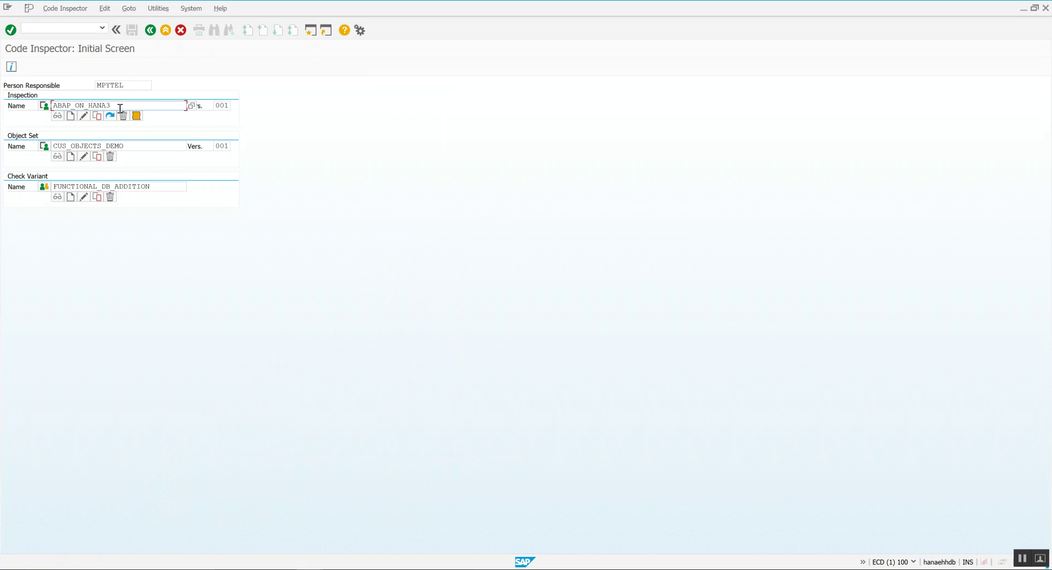
{"action": "left_click", "coordinate": [222, 105]}
{"action": "left_click", "coordinate": [139, 120]}
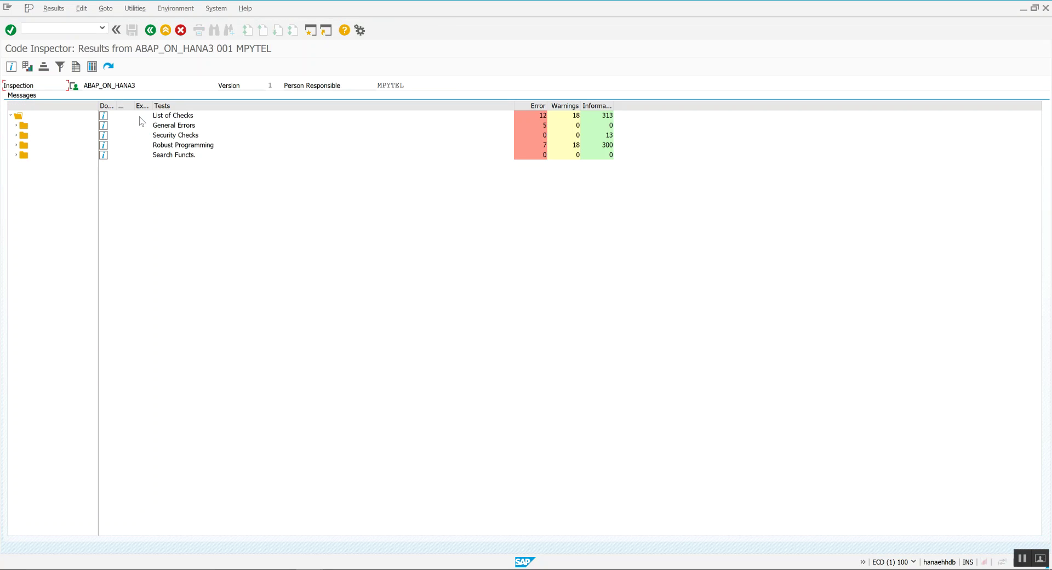
Expand General Errors in the results tree to show the findings under Test Existence of a Program.
{"action": "left_click", "coordinate": [18, 116]}
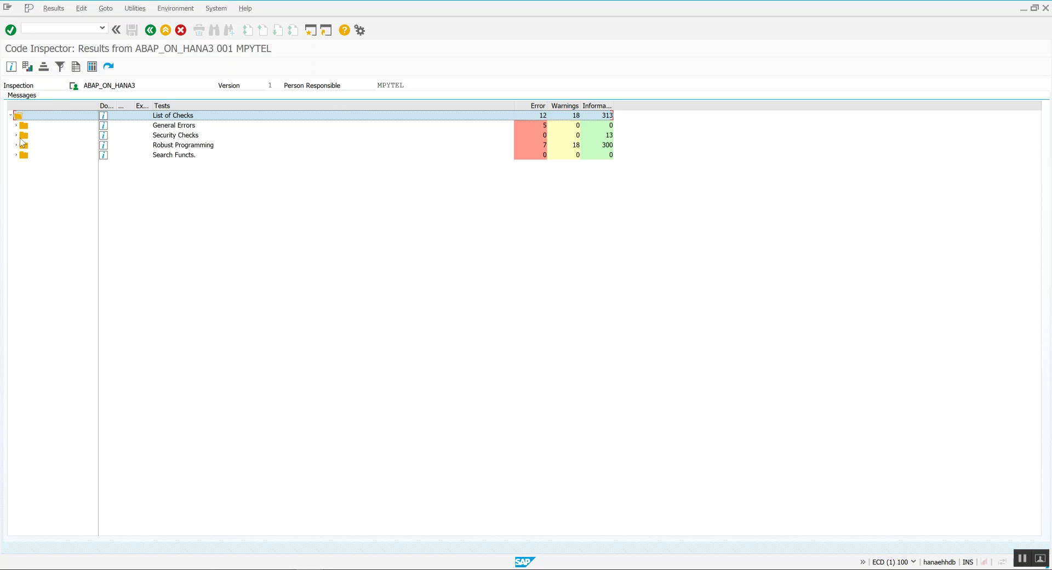
{"action": "left_click", "coordinate": [34, 117]}
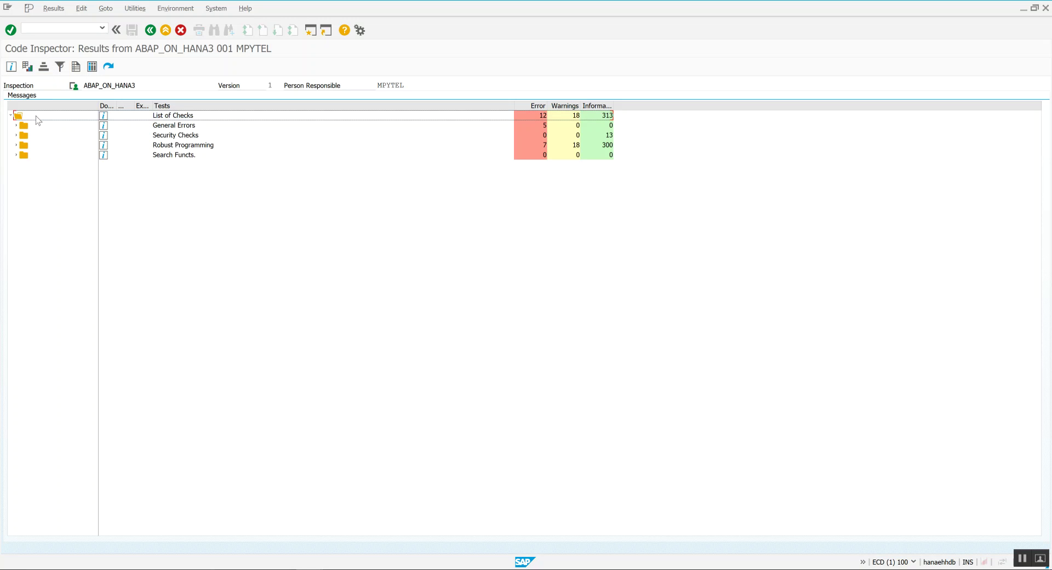
{"action": "left_click", "coordinate": [25, 125]}
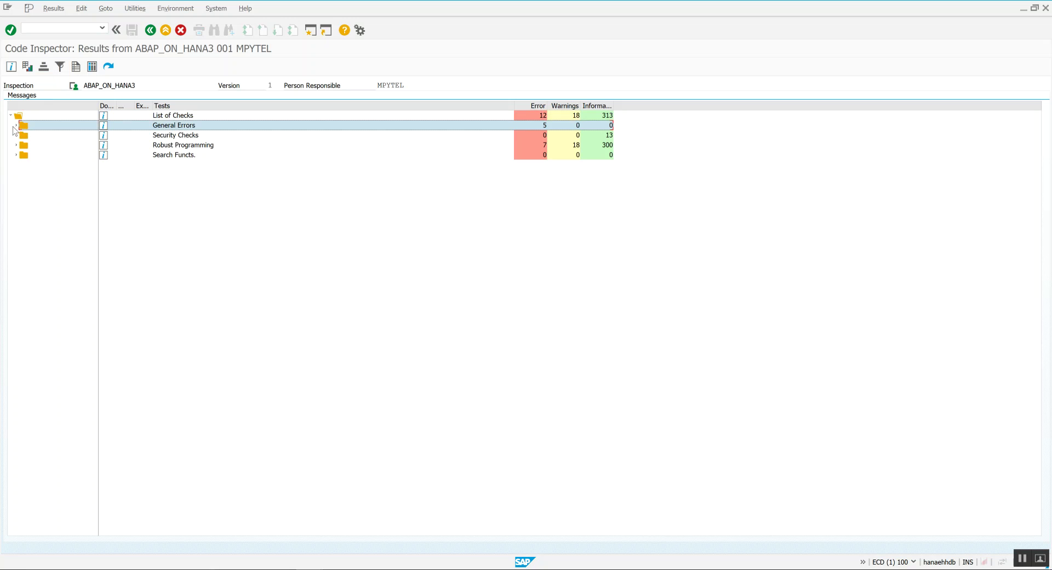
{"action": "left_click", "coordinate": [15, 125]}
{"action": "left_click", "coordinate": [21, 135]}
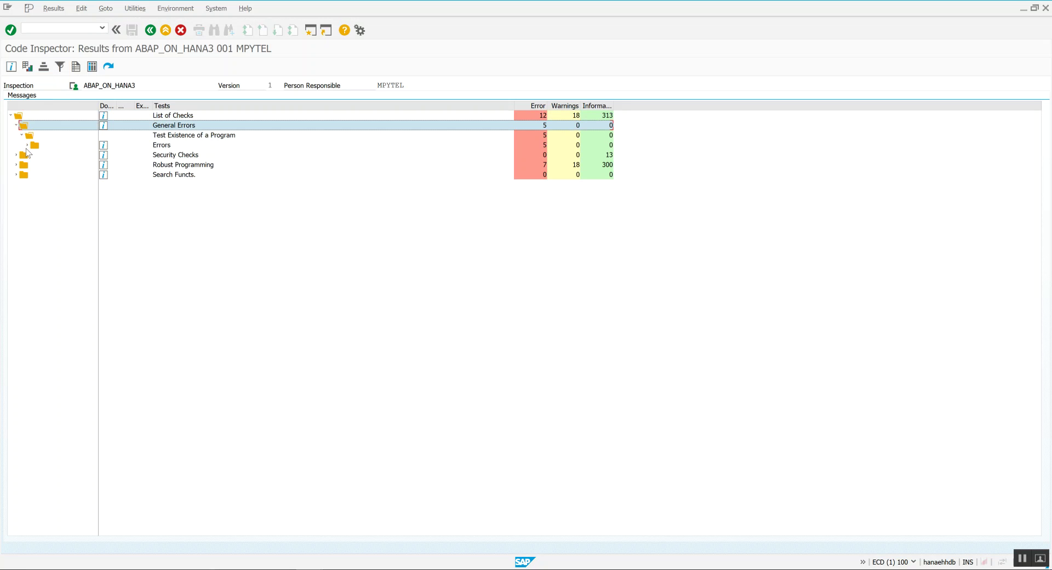
Expand Errors and Message Code 0001 under Test Existence of a Program to examine the affected objects.
{"action": "left_click", "coordinate": [27, 146]}
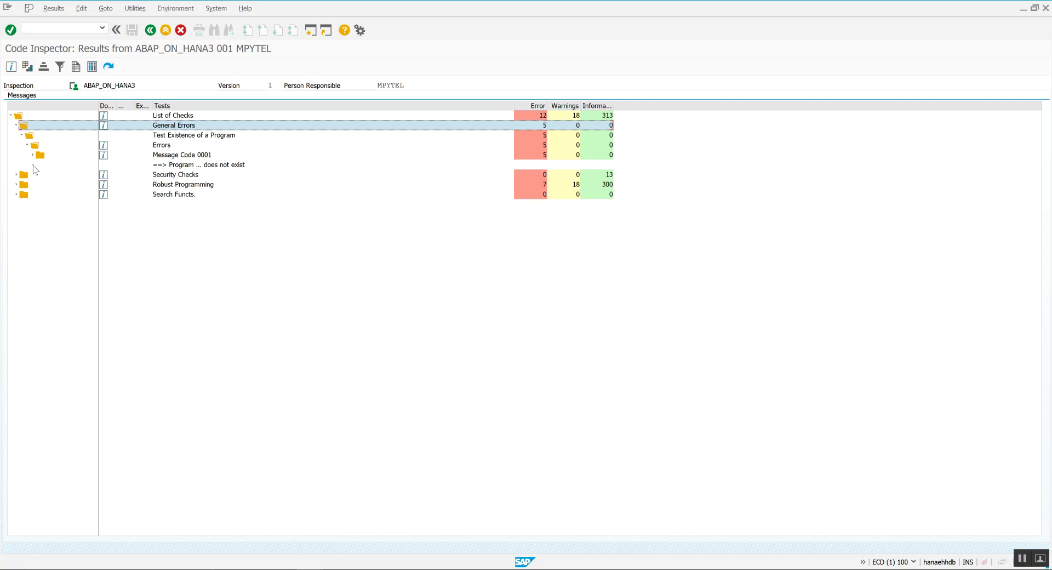
{"action": "left_click", "coordinate": [33, 155]}
{"action": "left_click", "coordinate": [196, 166]}
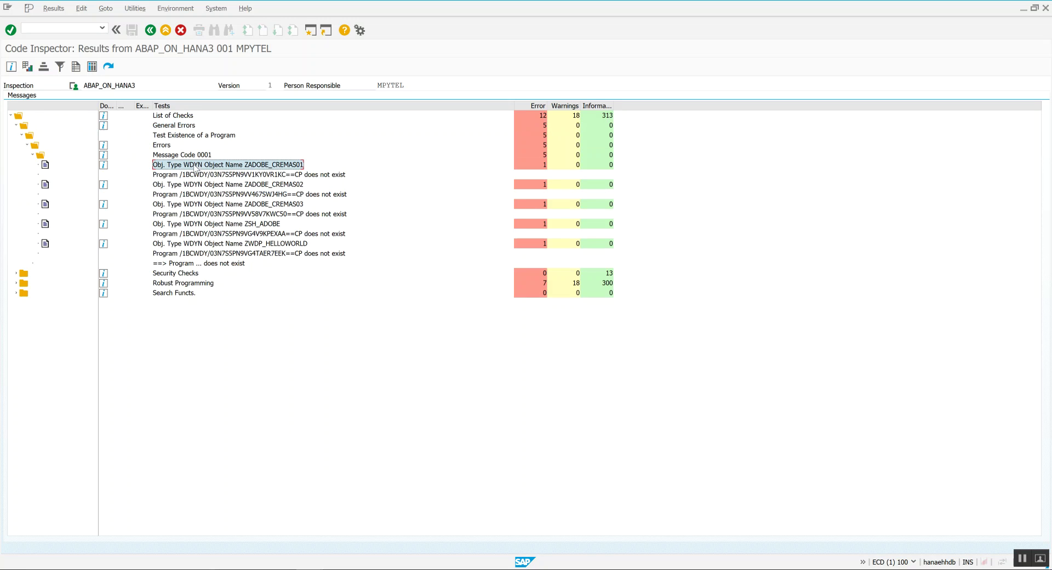
Collapse Test Existence of a Program and expand Security Checks down to Use of ADBC Interface.
{"action": "left_click", "coordinate": [16, 273]}
{"action": "left_click", "coordinate": [22, 136]}
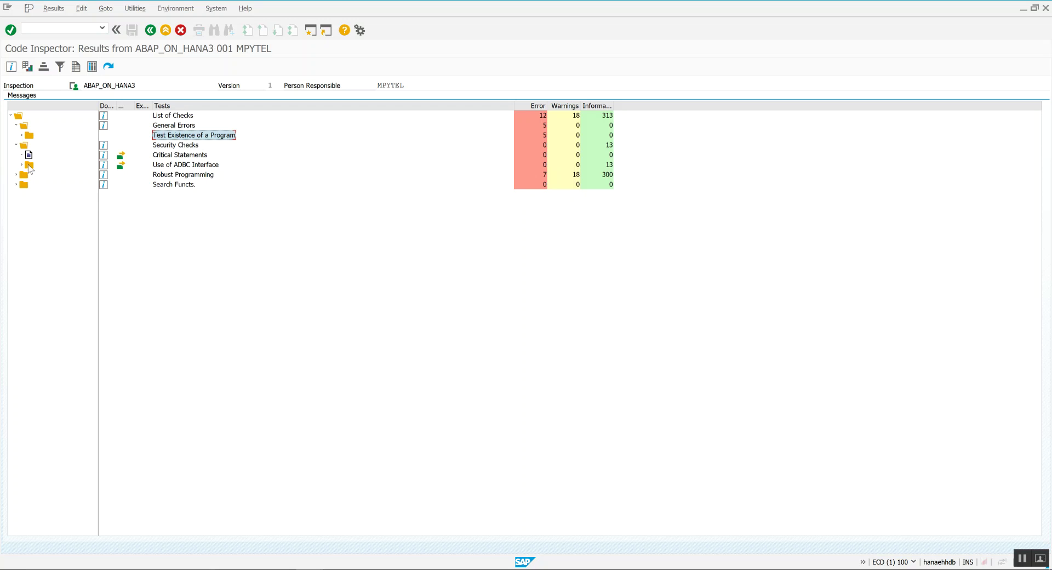
{"action": "left_click", "coordinate": [22, 165]}
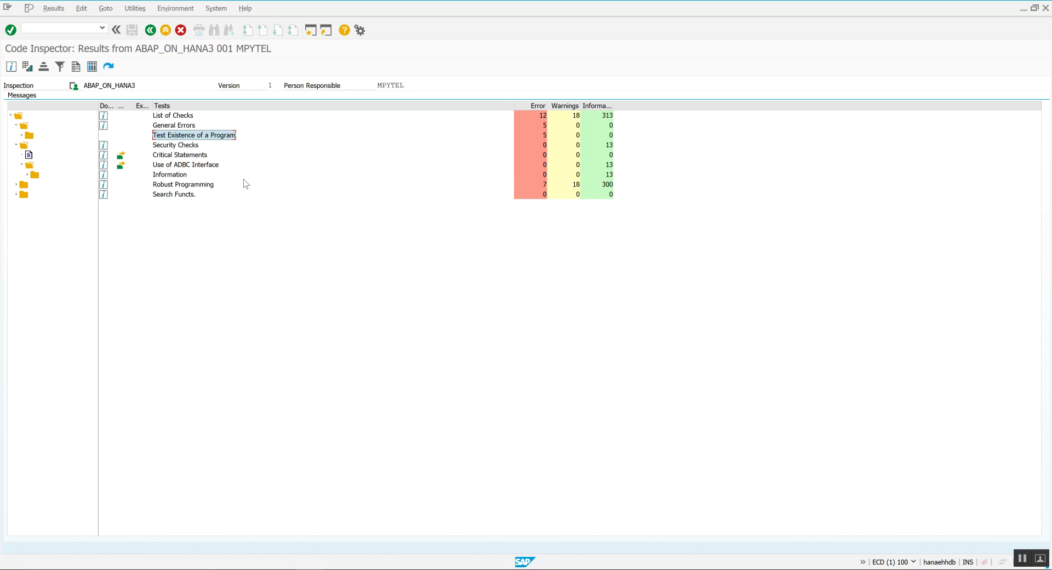
Expand Robust Programming down to the SELECT/OPEN CURSOR without ORDER BY errors and examine the text of message code DELETE_ADJ.
{"action": "left_click", "coordinate": [187, 185]}
{"action": "left_click", "coordinate": [15, 185]}
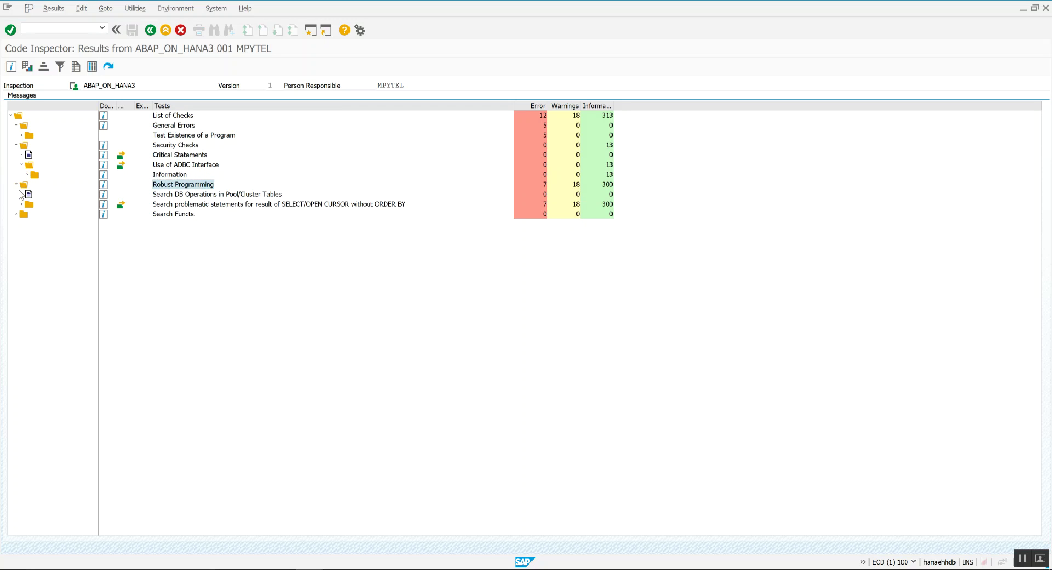
{"action": "left_click", "coordinate": [244, 205]}
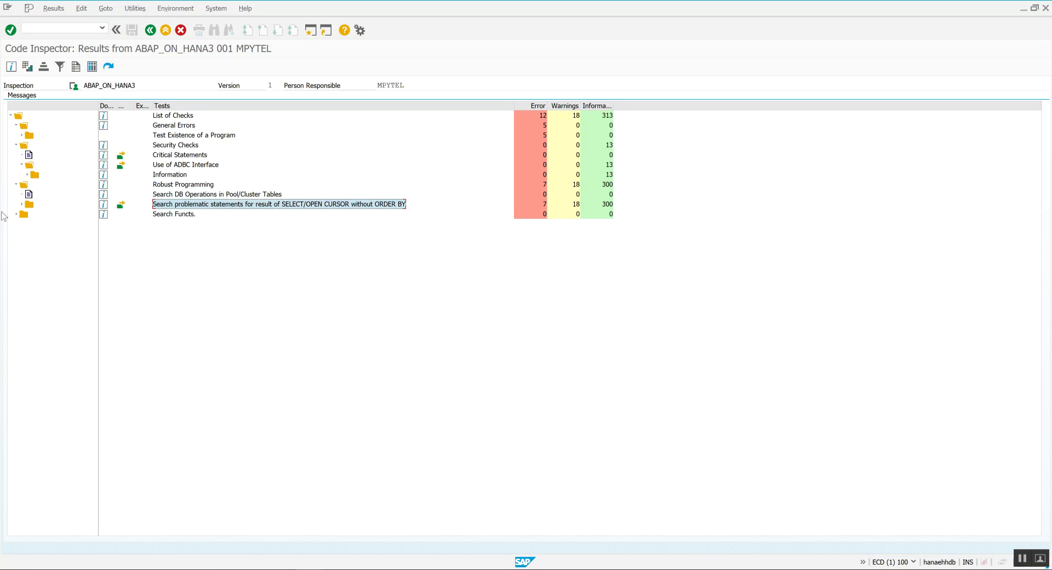
{"action": "left_click", "coordinate": [22, 204]}
{"action": "left_click", "coordinate": [28, 213]}
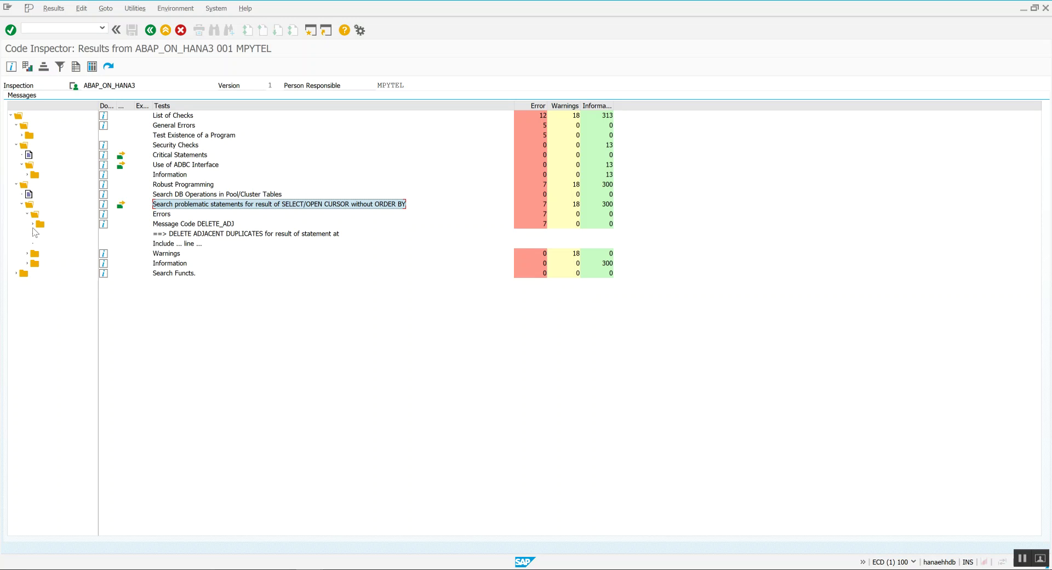
{"action": "left_click", "coordinate": [191, 224]}
{"action": "left_click", "coordinate": [171, 235]}
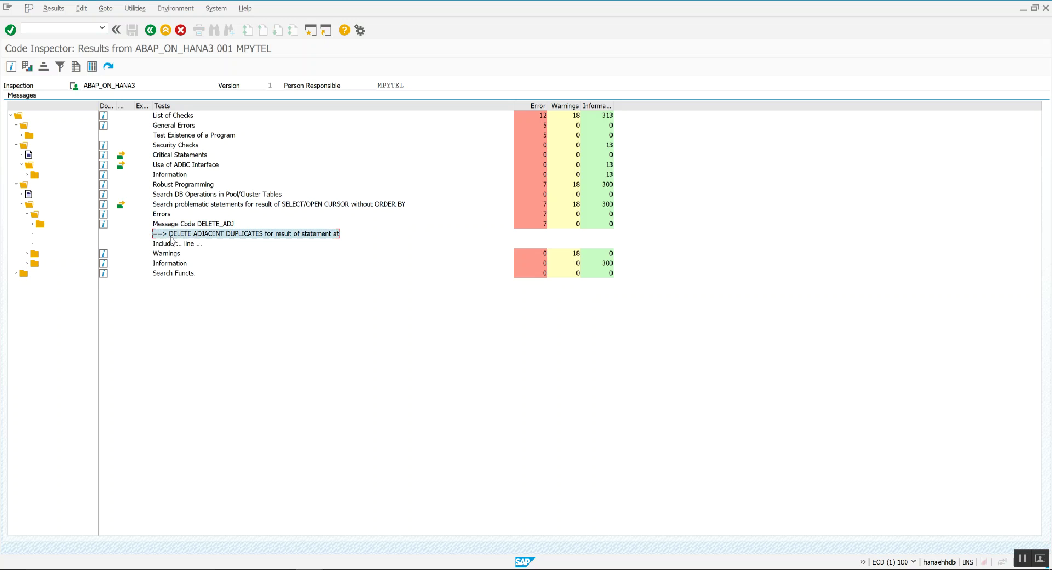
{"action": "left_click", "coordinate": [234, 243]}
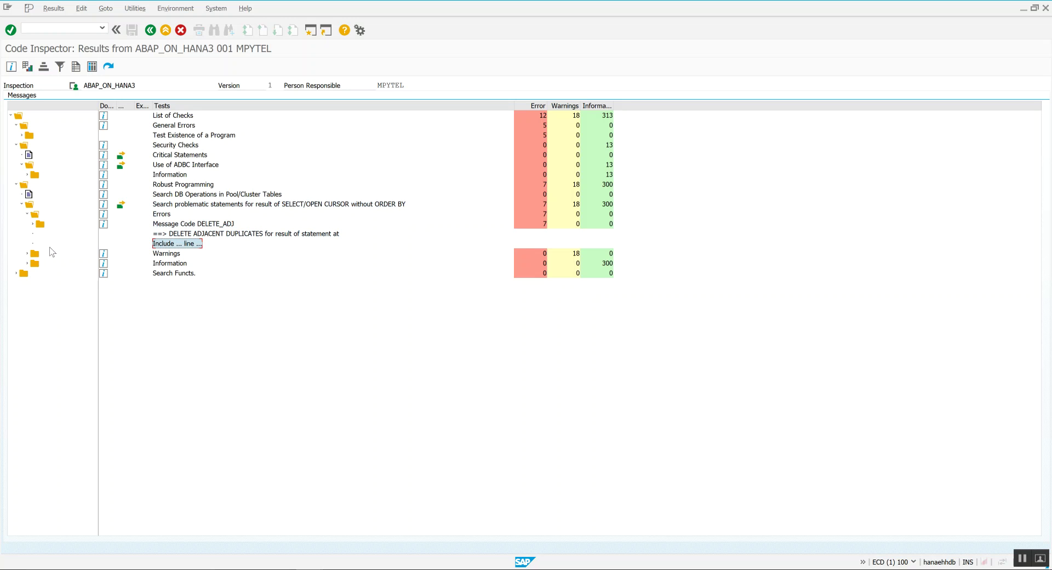
View the inspection's execution statistics, check the number of objects, and return to the results tree.
{"action": "left_click", "coordinate": [28, 67]}
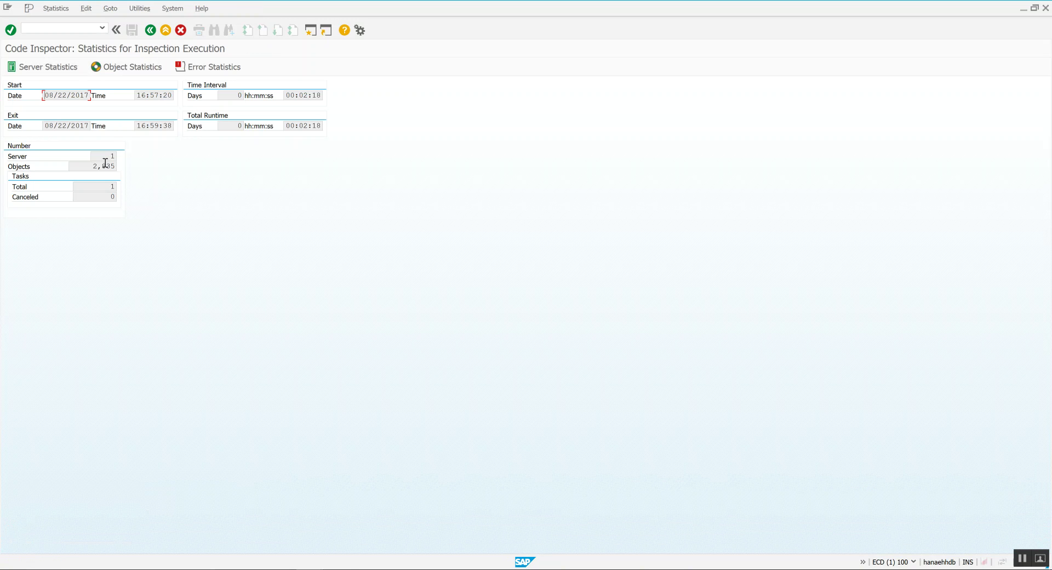
{"action": "left_click_drag", "start_coordinate": [72, 165], "coordinate": [151, 172]}
{"action": "left_click", "coordinate": [149, 31]}
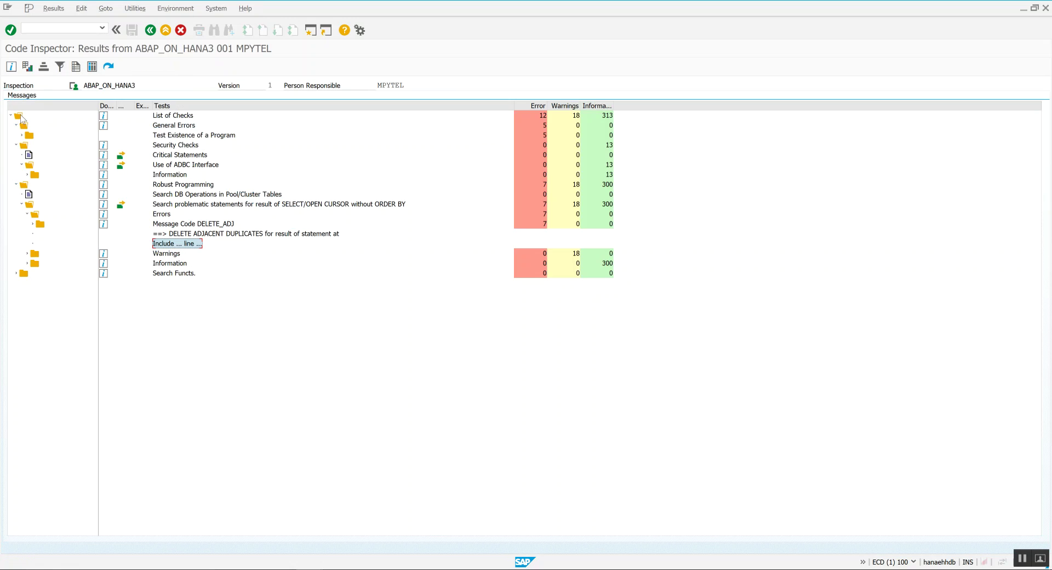
Display all findings of ABAP_ON_HANA3 as a list and examine the message texts, object names and line numbers.
{"action": "left_click", "coordinate": [92, 66]}
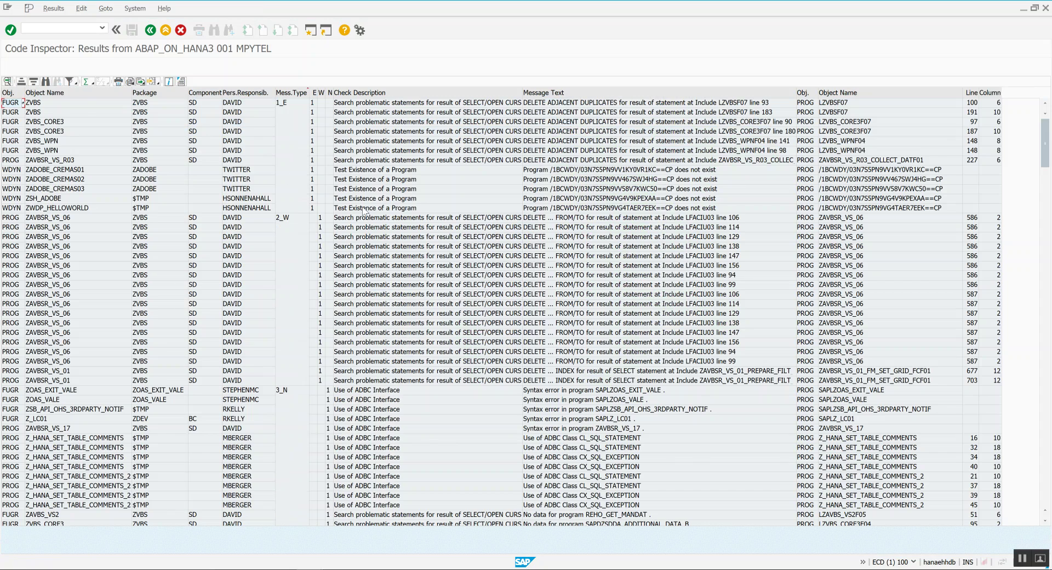
{"action": "scroll", "coordinate": [433, 232], "scroll_direction": "down", "scroll_amount": 14}
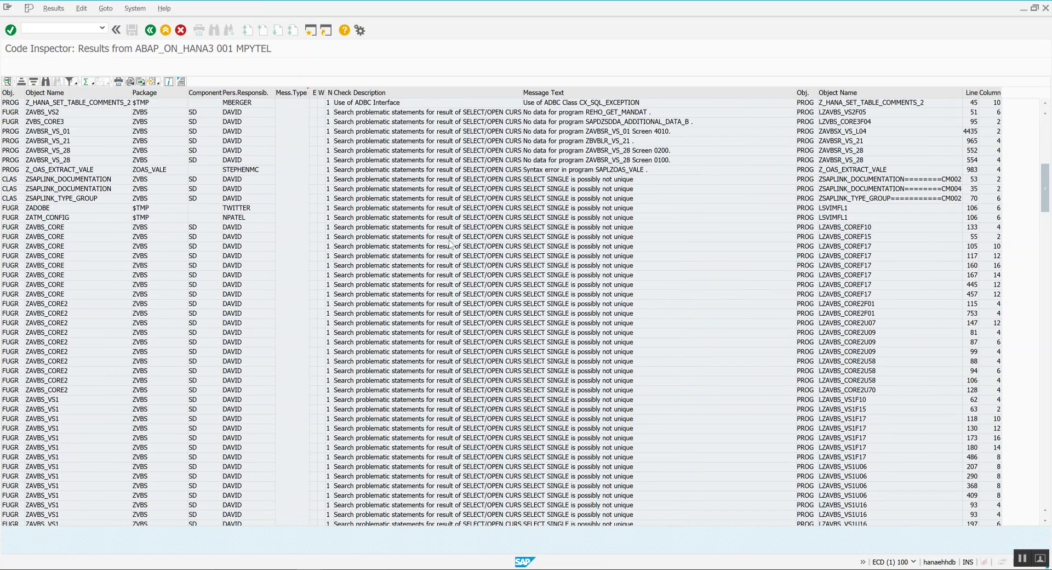
{"action": "left_click", "coordinate": [846, 237]}
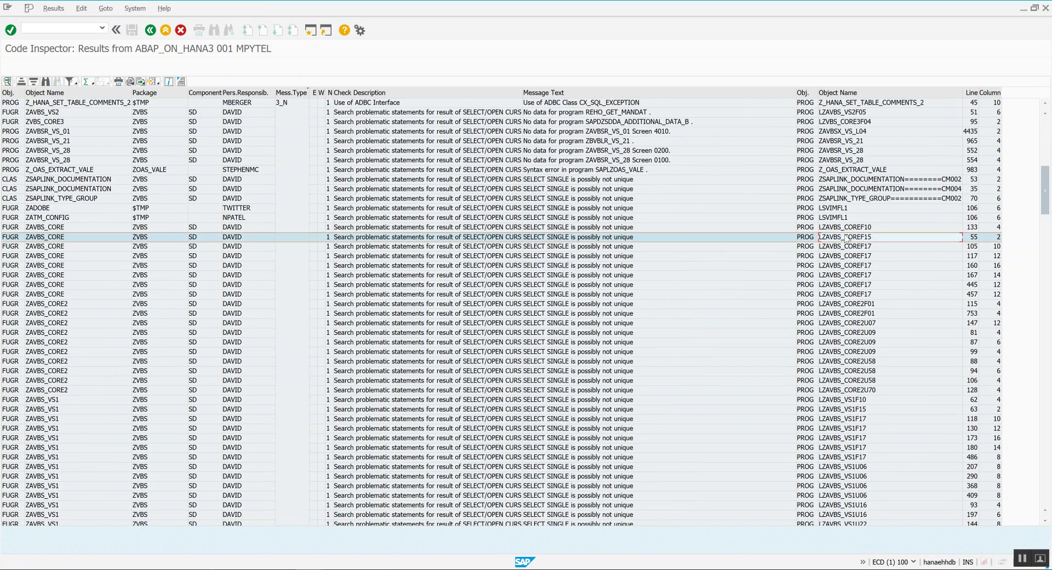
{"action": "scroll", "coordinate": [846, 239], "scroll_direction": "up", "scroll_amount": 4}
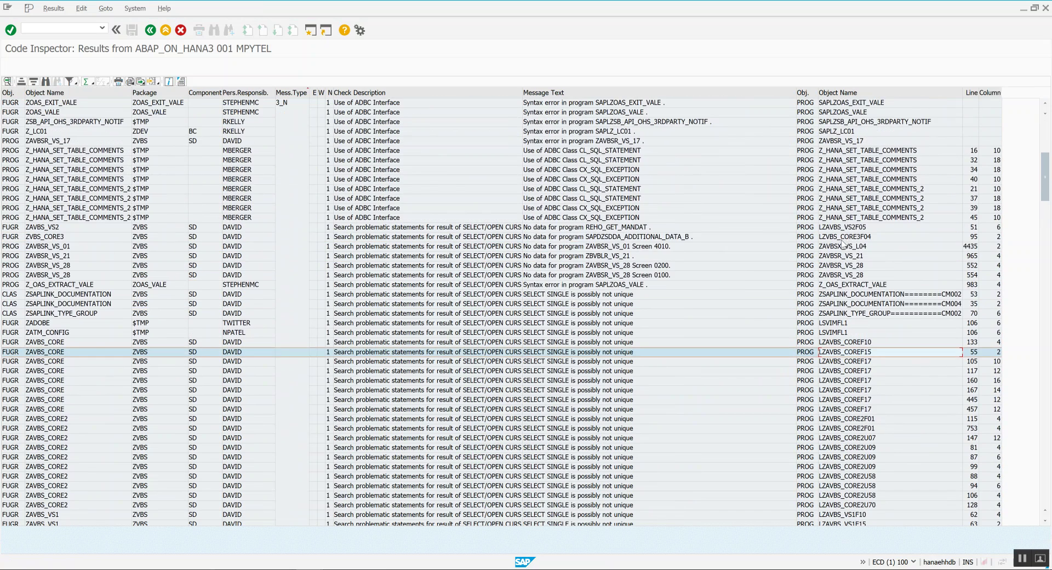
{"action": "scroll", "coordinate": [844, 243], "scroll_direction": "down", "scroll_amount": 5}
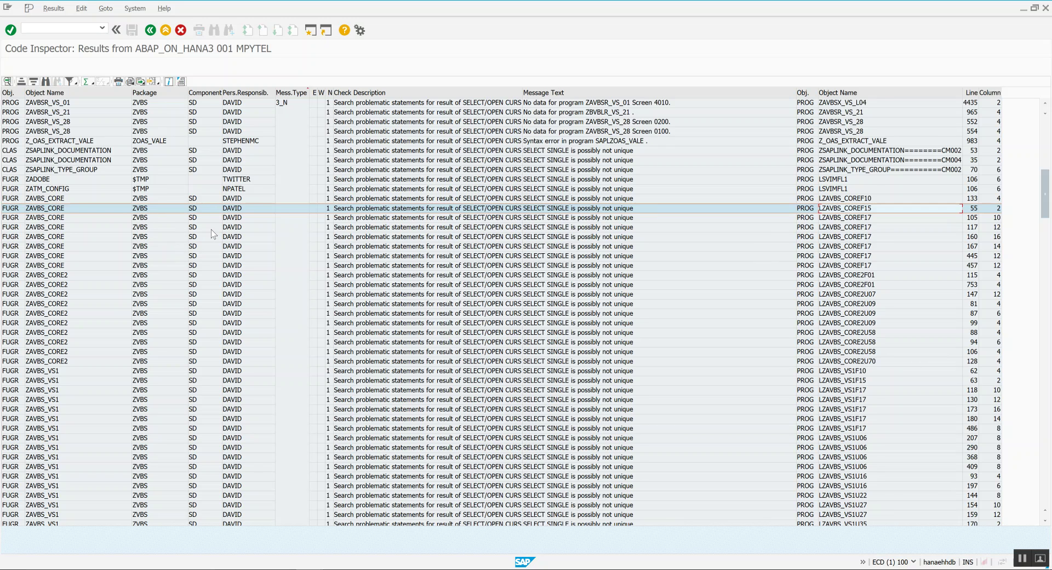
{"action": "scroll", "coordinate": [214, 234], "scroll_direction": "down", "scroll_amount": 20}
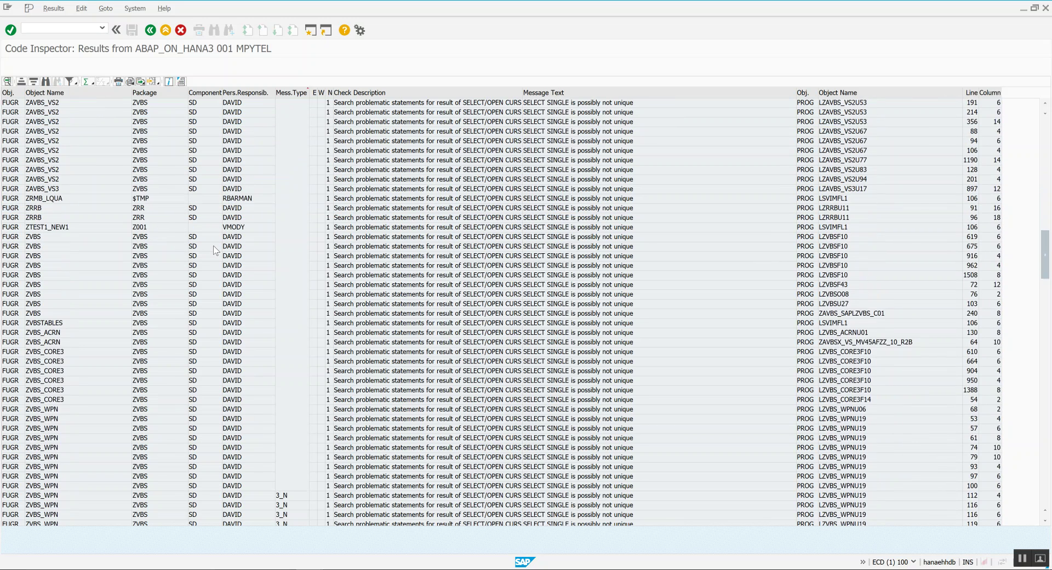
{"action": "scroll", "coordinate": [213, 249], "scroll_direction": "down", "scroll_amount": 10}
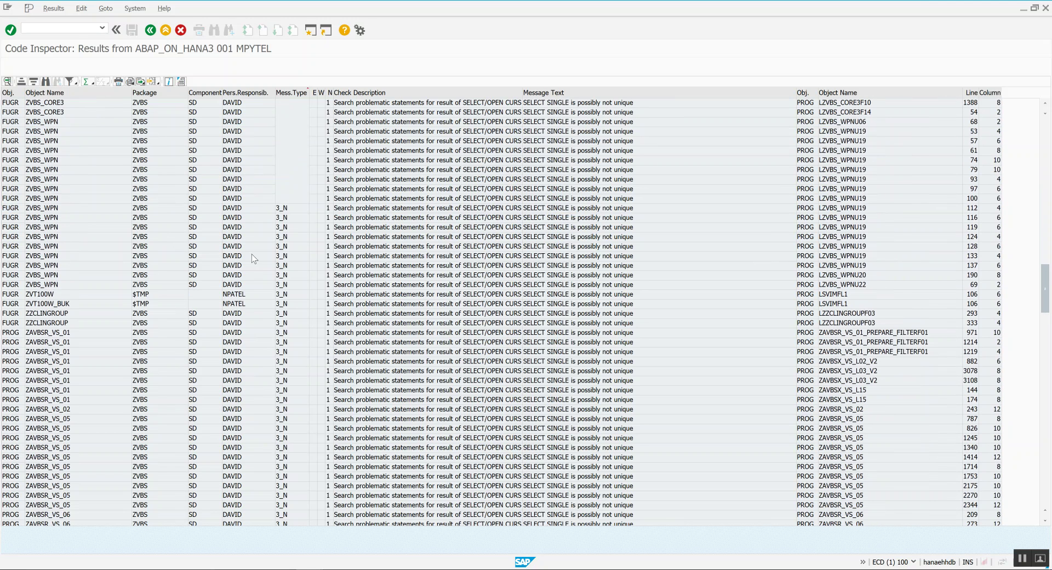
{"action": "left_click", "coordinate": [826, 325]}
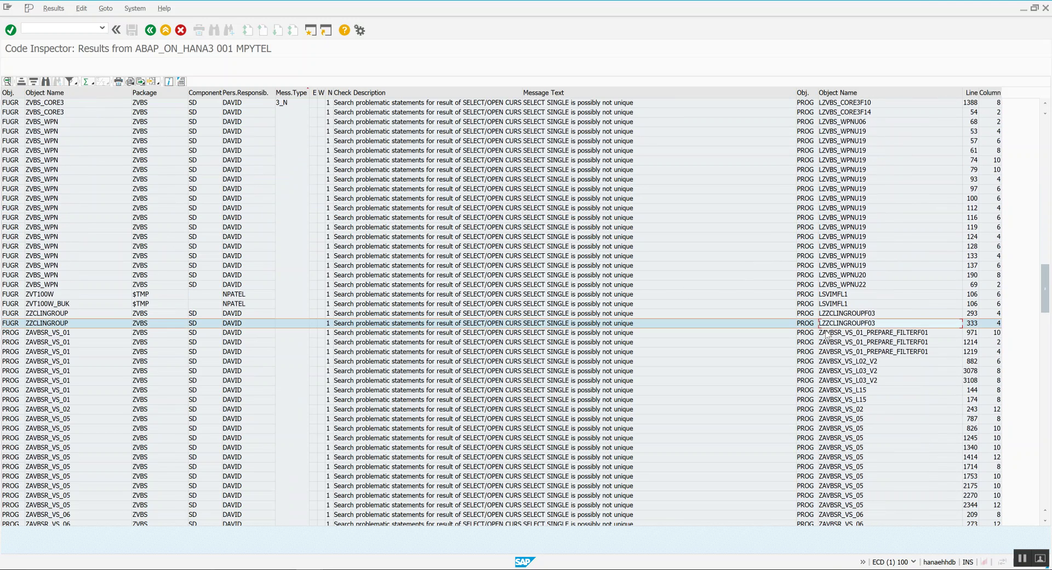
{"action": "left_click", "coordinate": [827, 333]}
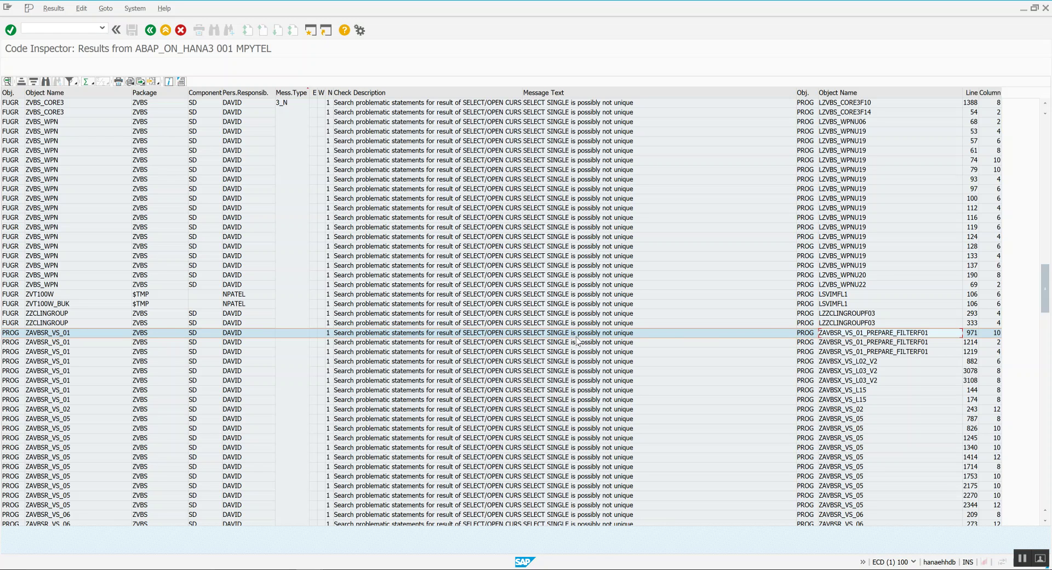
View the spreadsheet export formats offered for the findings list and cancel the export.
{"action": "left_click", "coordinate": [141, 82]}
{"action": "left_click", "coordinate": [159, 94]}
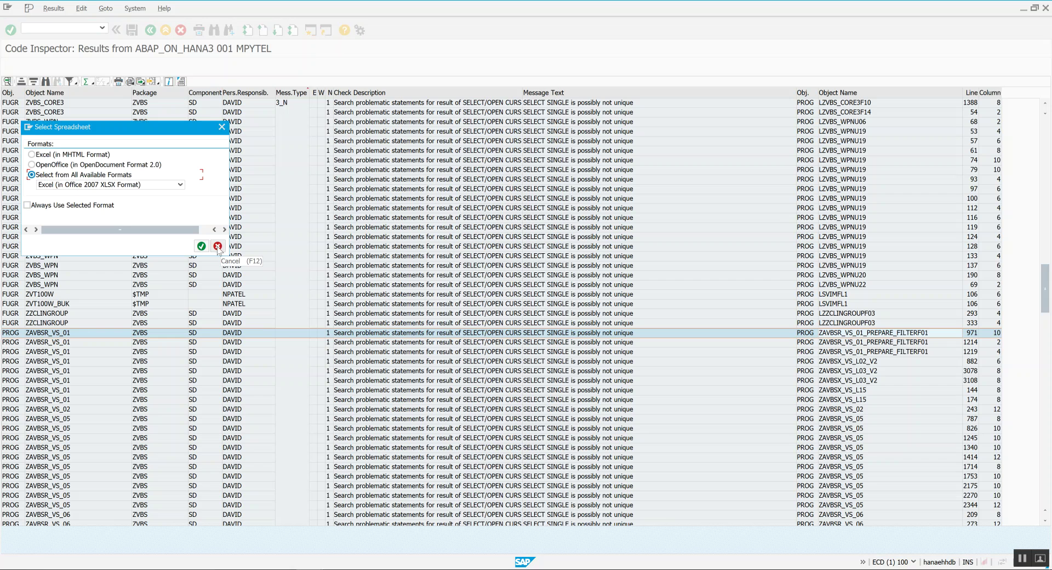
{"action": "left_click", "coordinate": [218, 246]}
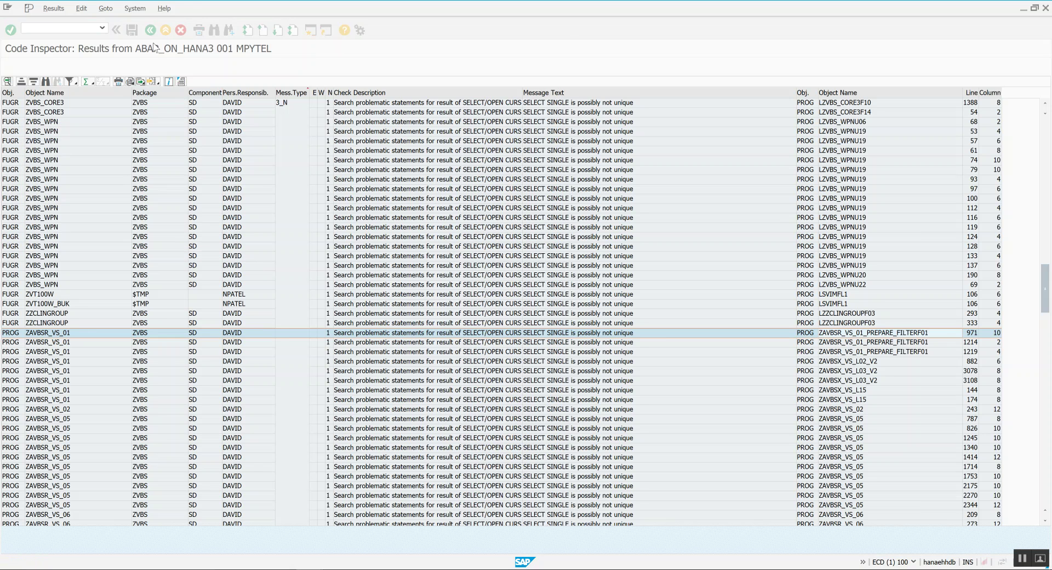
Return to the results tree, examine the DEL_FR/TO and DEL_IDX messages under the Robust Programming warnings, and leave the results.
{"action": "left_click", "coordinate": [149, 31]}
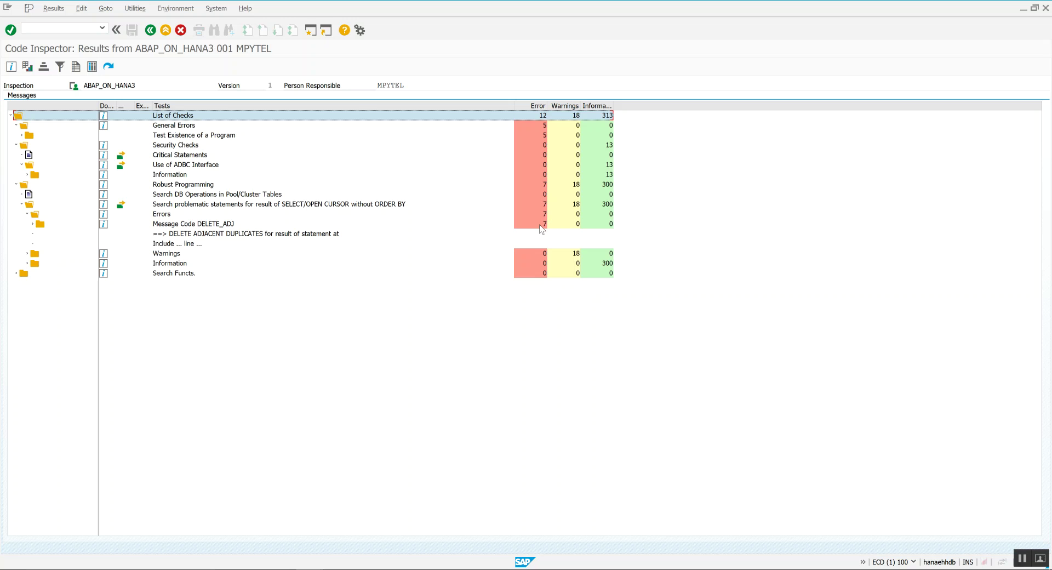
{"action": "left_click", "coordinate": [575, 206]}
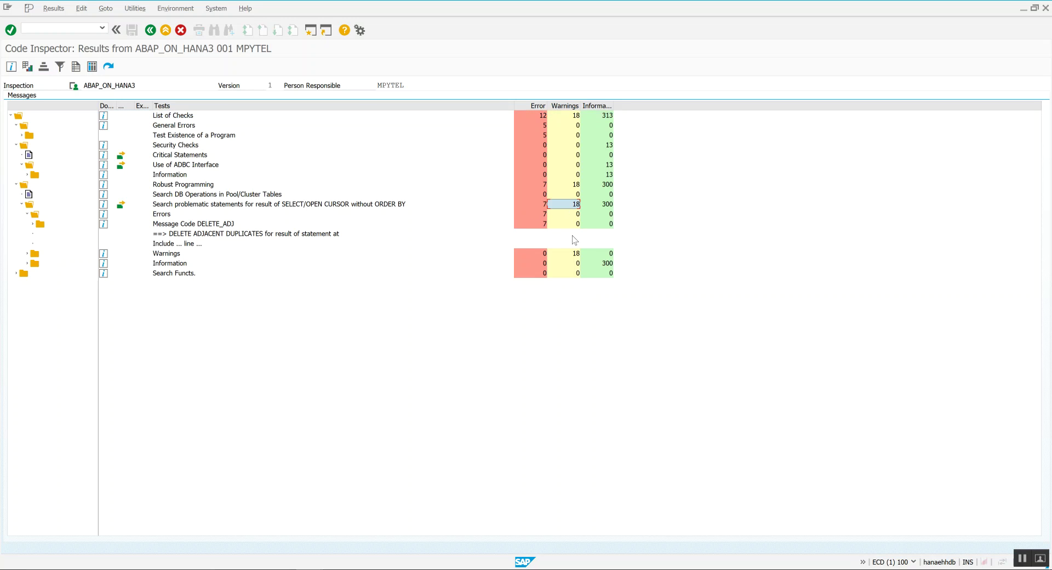
{"action": "left_click", "coordinate": [27, 254]}
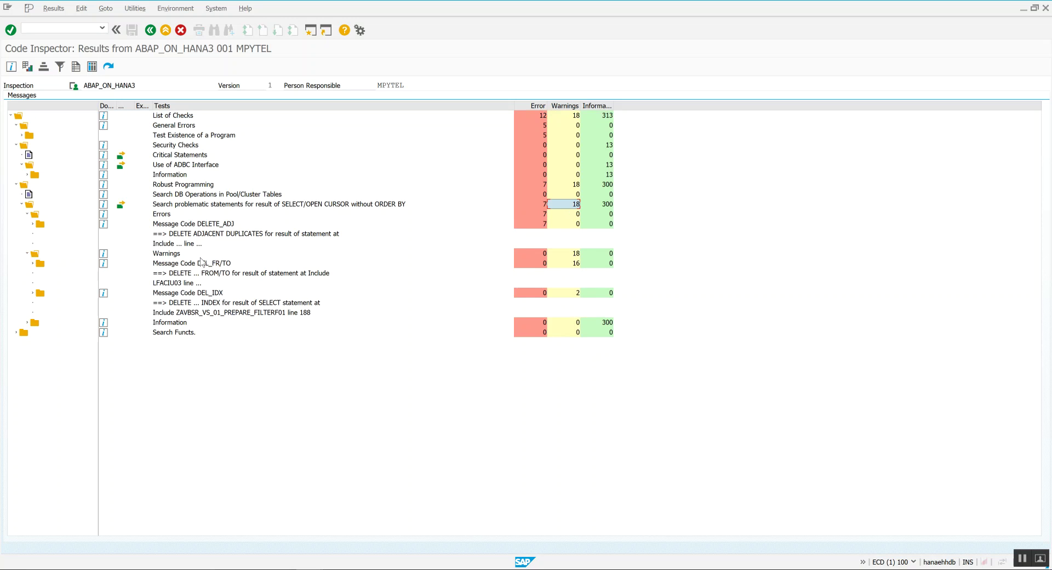
{"action": "left_click", "coordinate": [219, 284]}
{"action": "left_click", "coordinate": [183, 312]}
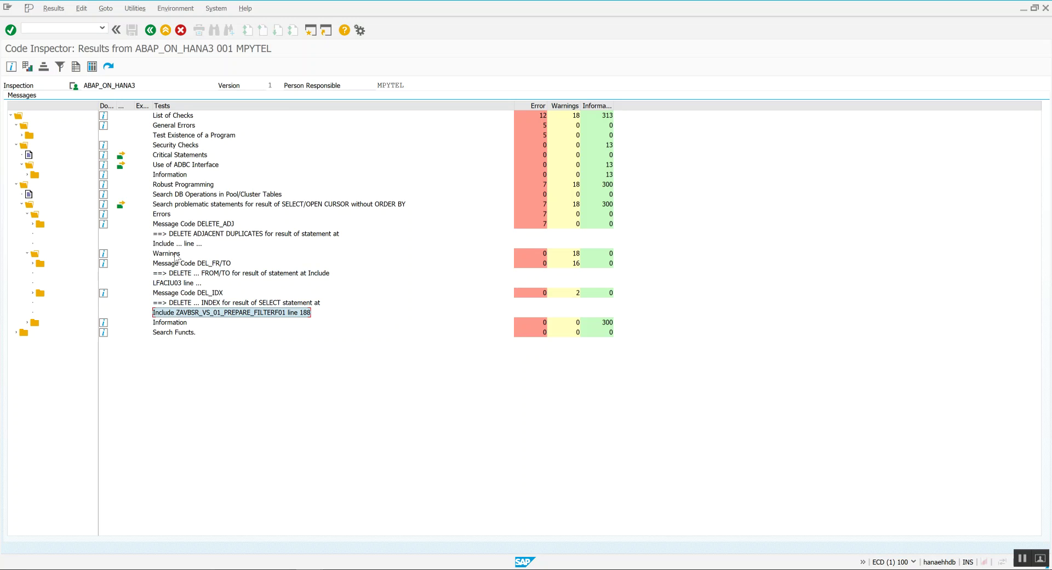
{"action": "left_click", "coordinate": [151, 30]}
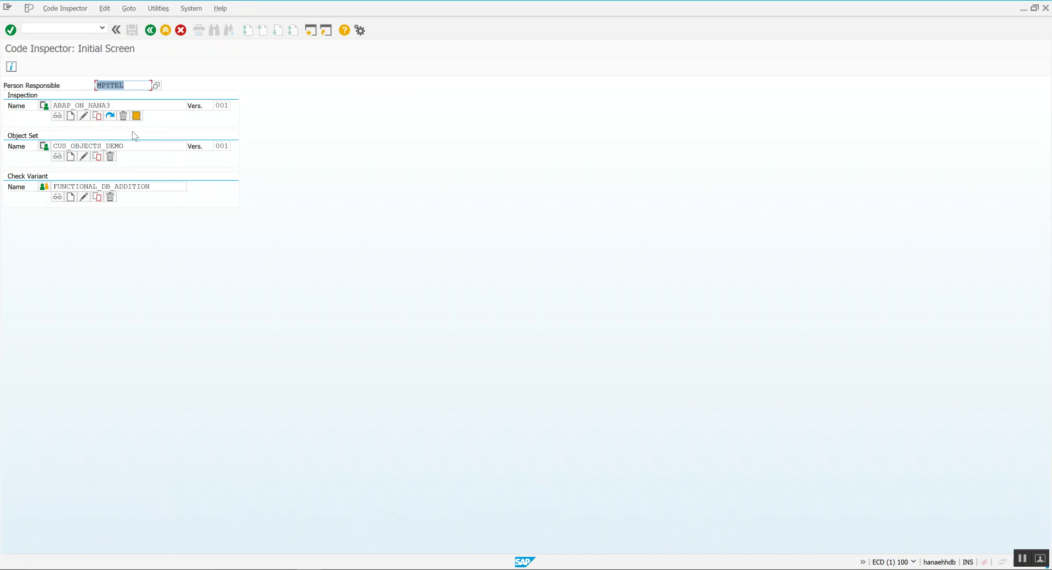
Create a new version of inspection ABAP_ON_HANA3 with object set CUS_OBJECTS_DEMO version 001 and check variant FUNCTIONAL_DB_ADDITION.
{"action": "left_click", "coordinate": [118, 105]}
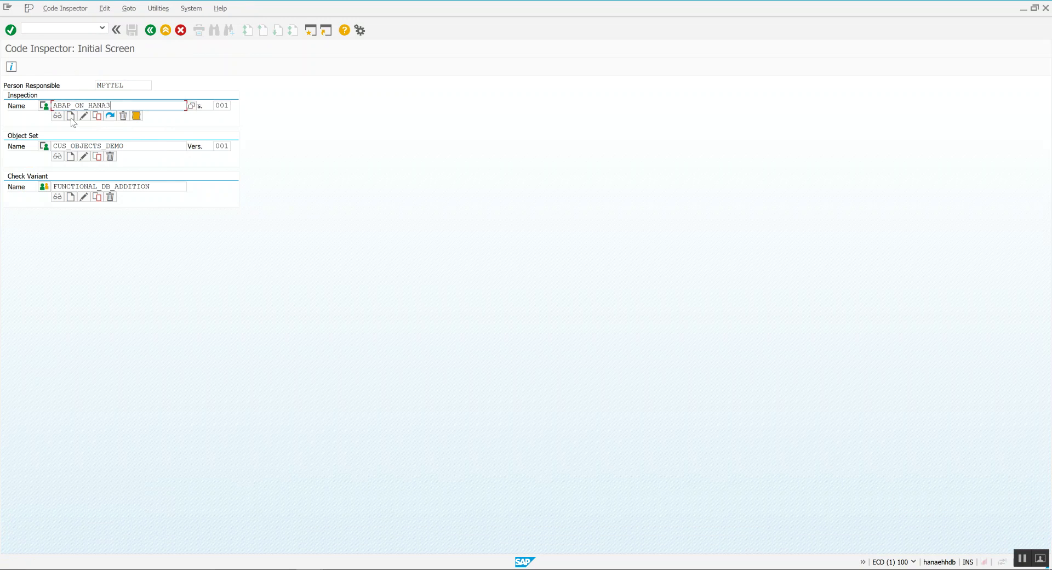
{"action": "left_click", "coordinate": [71, 116]}
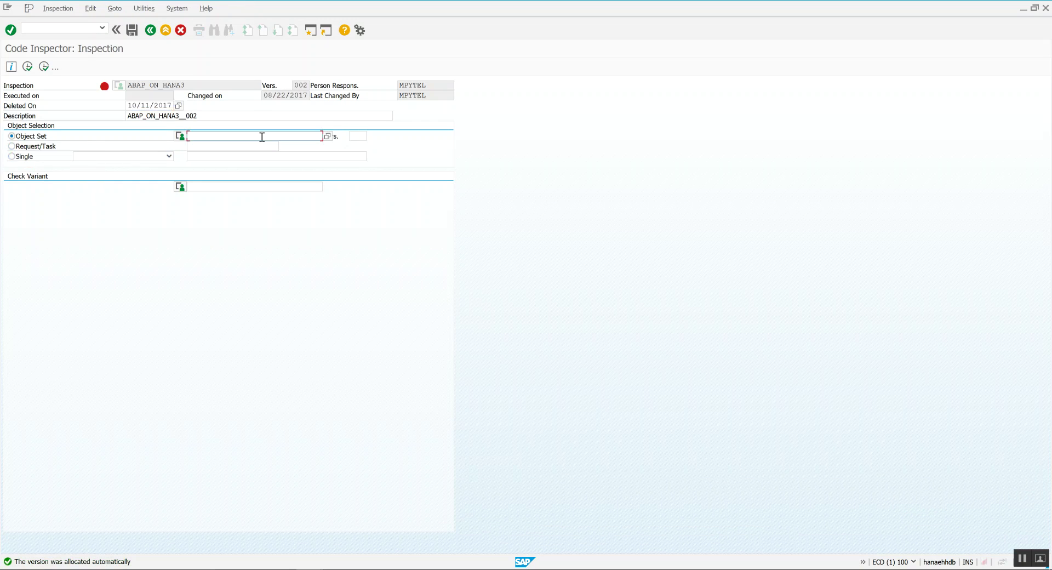
{"action": "key", "text": "F4"}
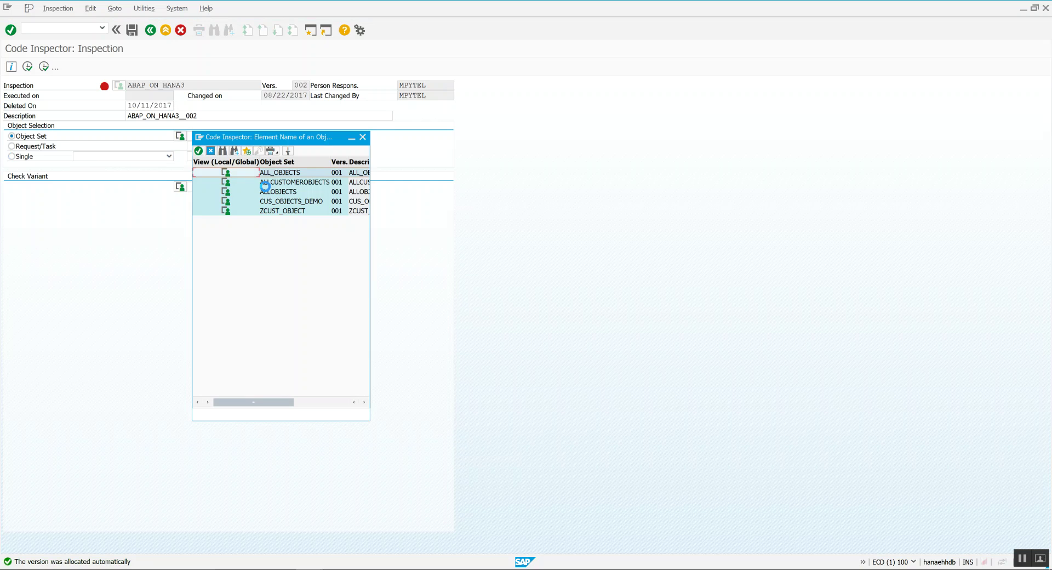
{"action": "double_click", "coordinate": [293, 201]}
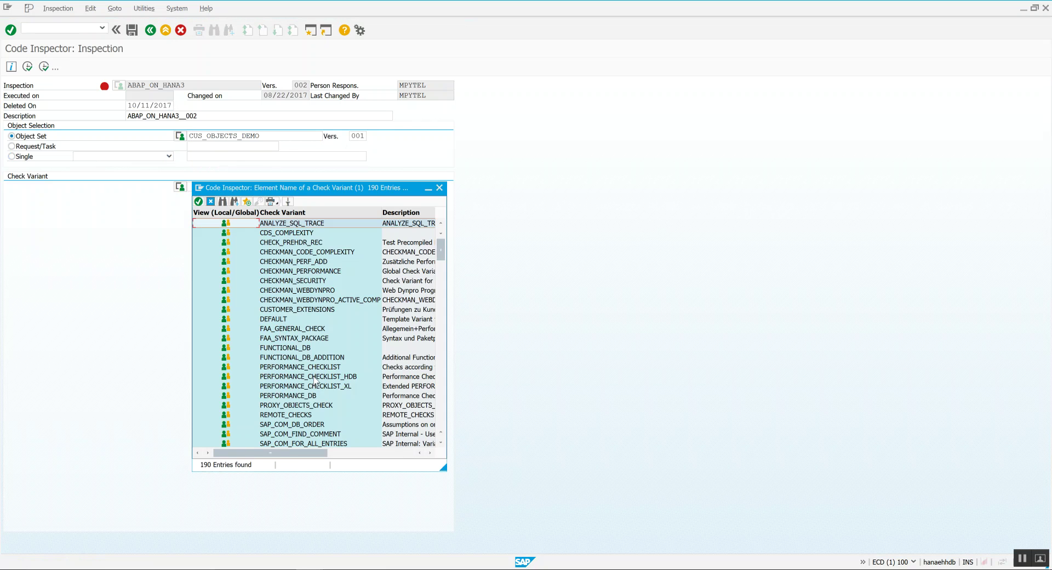
{"action": "left_click", "coordinate": [295, 357]}
{"action": "double_click", "coordinate": [296, 357]}
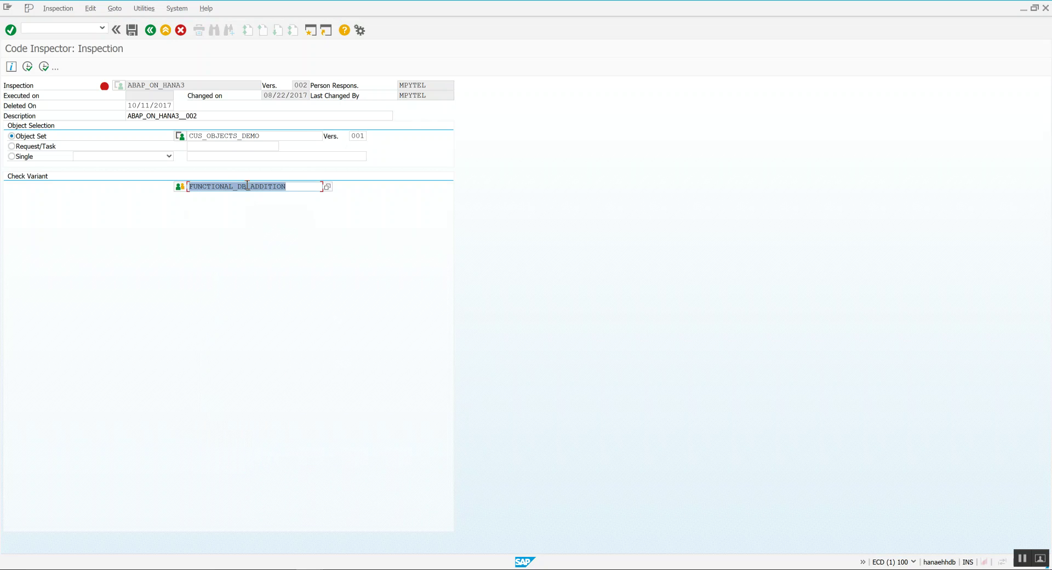
Run version 002 of the ABAP_ON_HANA3 inspection and return to the initial screen.
{"action": "left_click", "coordinate": [308, 85]}
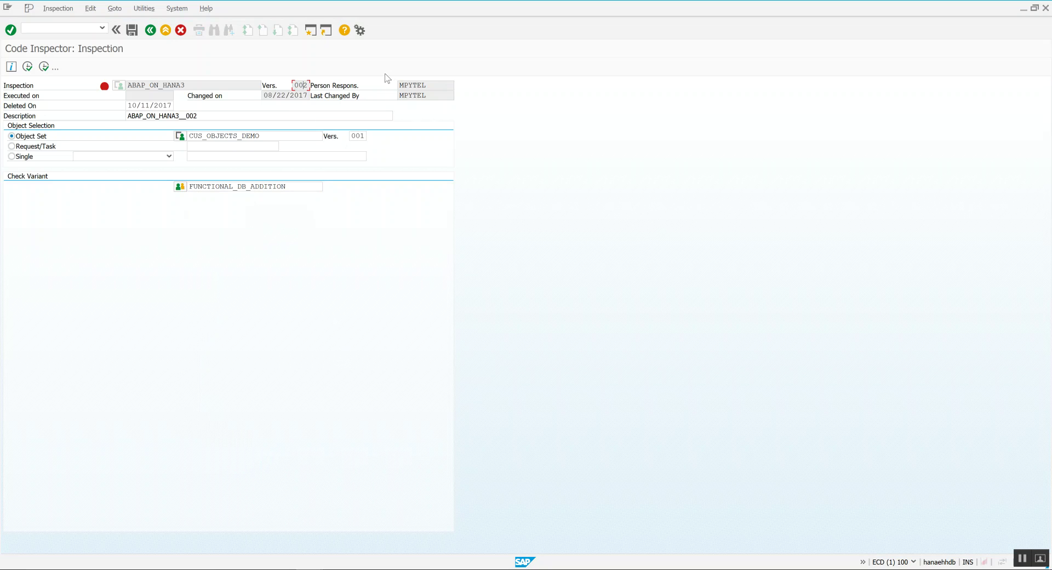
{"action": "left_click", "coordinate": [32, 71]}
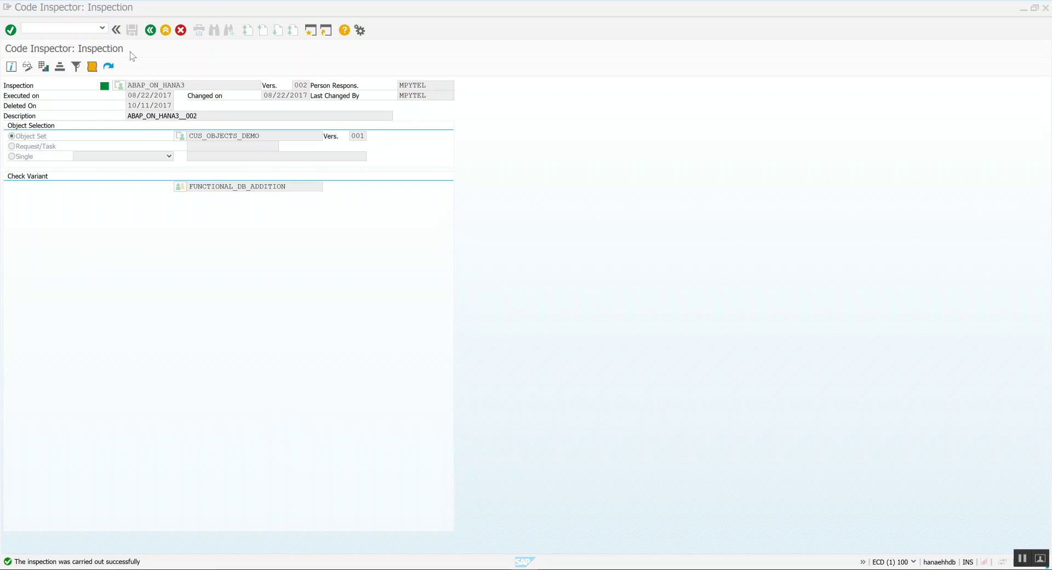
{"action": "left_click", "coordinate": [150, 29]}
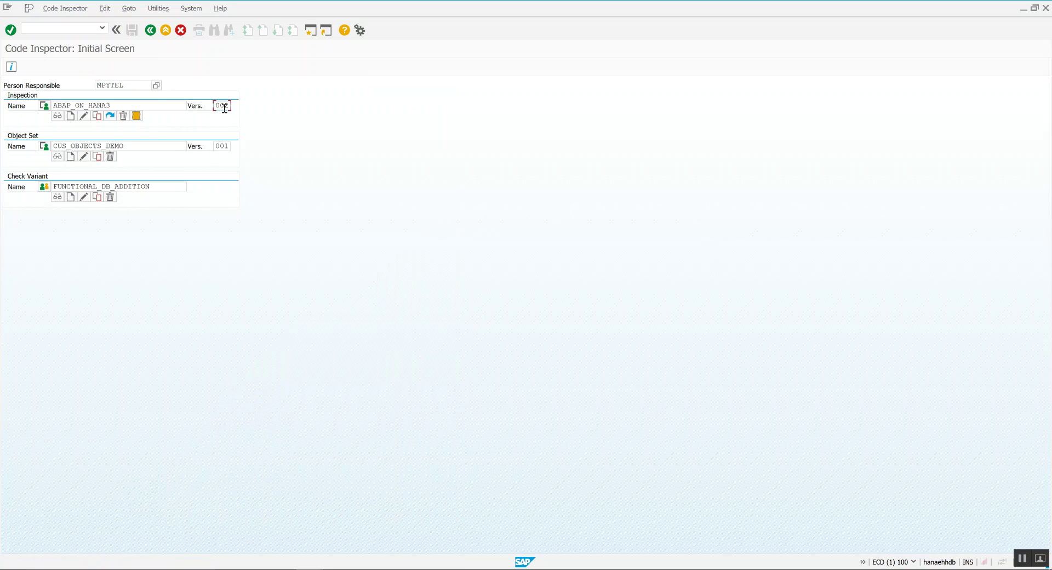
Open the results of ABAP_ON_HANA3 version 002 and examine the errors from the SELECT WHERE condition analysis under Performance Checks.
{"action": "left_click", "coordinate": [136, 116]}
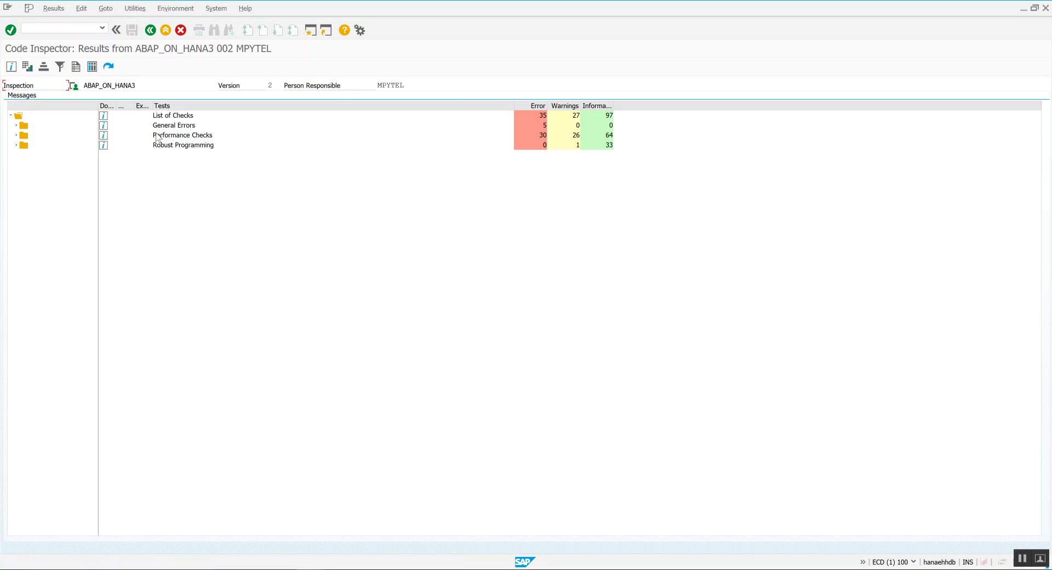
{"action": "left_click", "coordinate": [16, 135]}
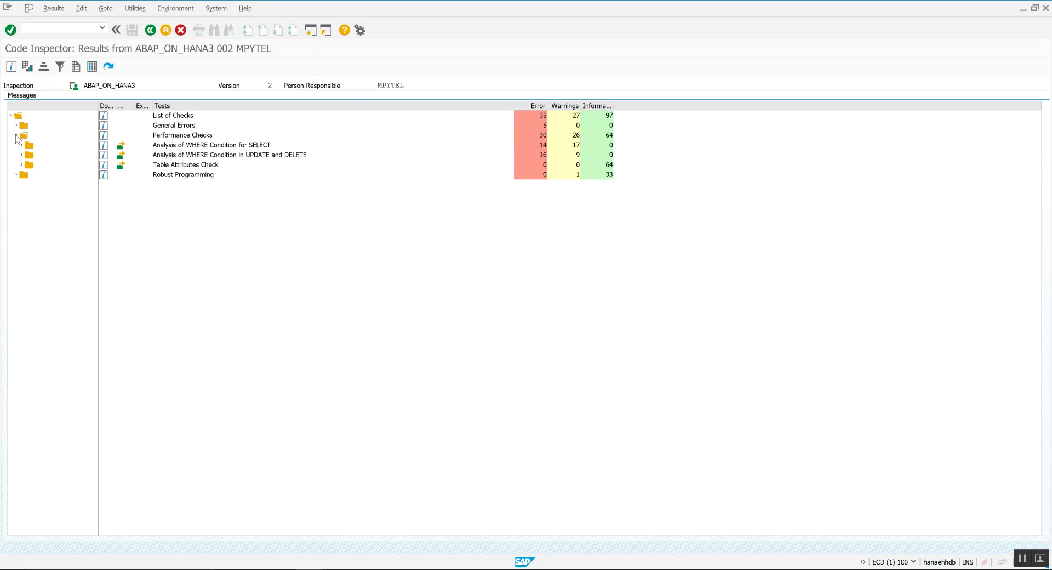
{"action": "left_click", "coordinate": [220, 146]}
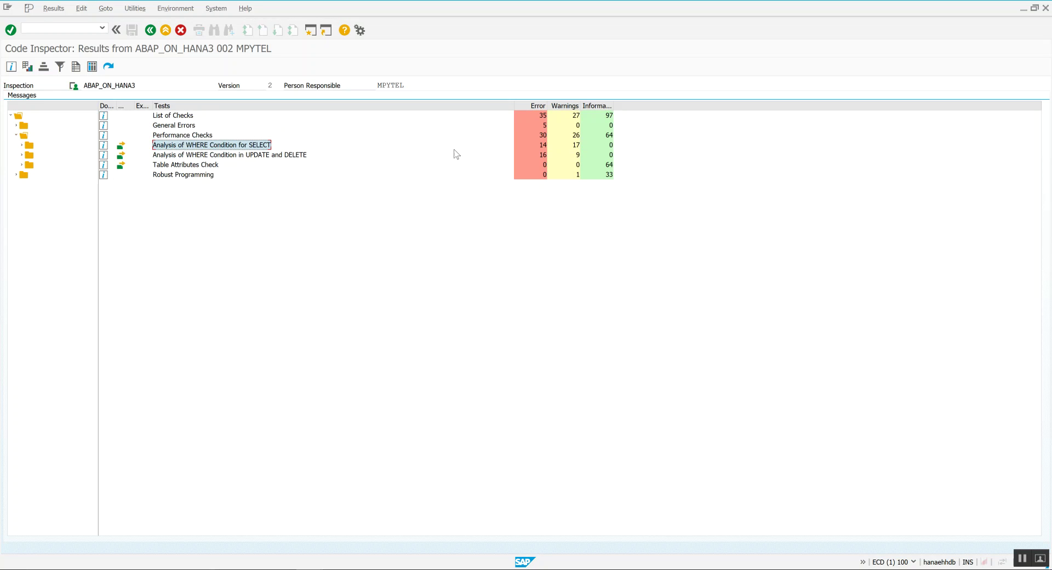
{"action": "left_click", "coordinate": [218, 155]}
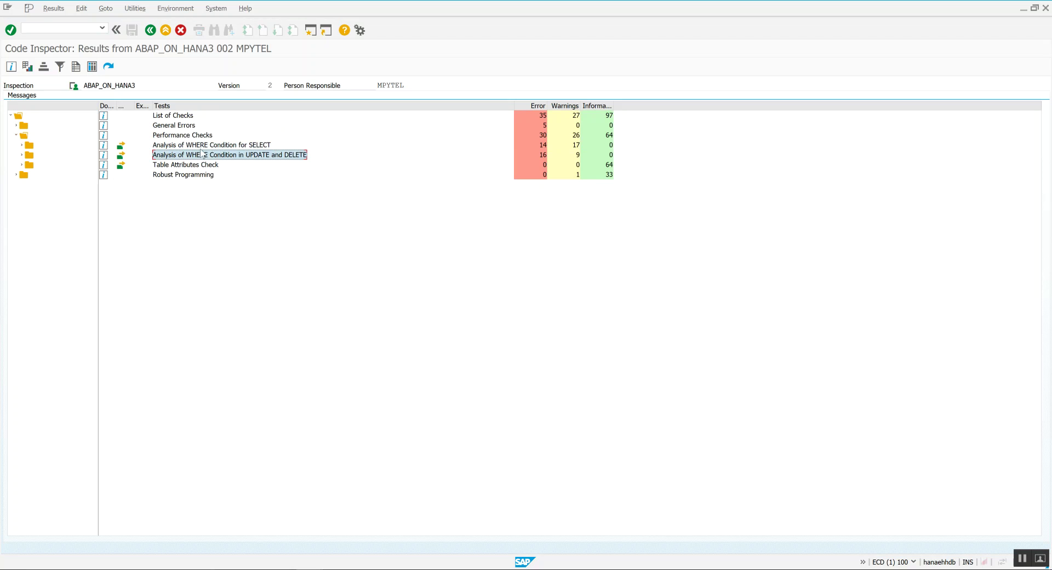
{"action": "left_click", "coordinate": [204, 145]}
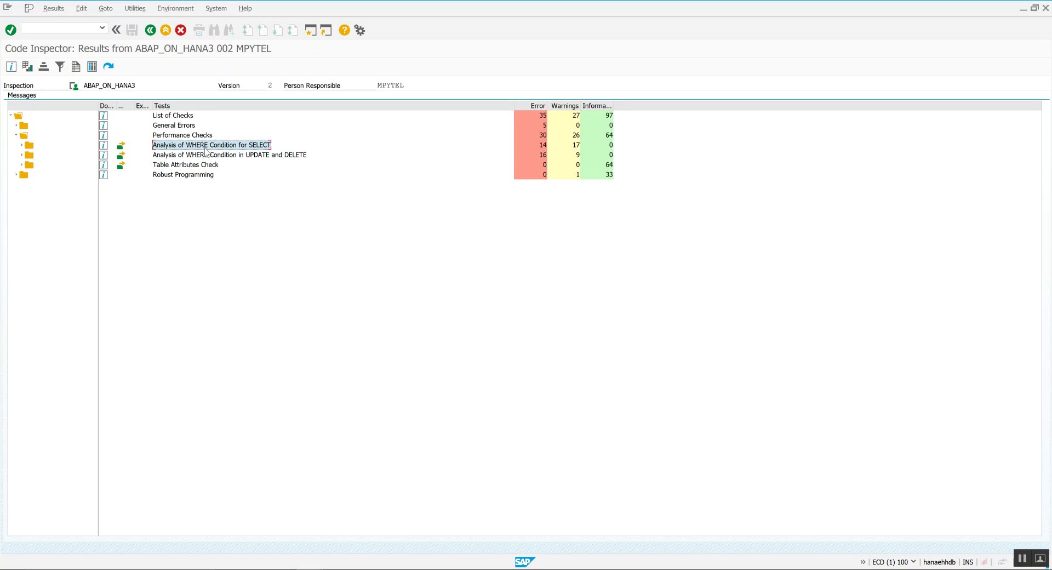
{"action": "left_click", "coordinate": [22, 145]}
{"action": "left_click", "coordinate": [28, 156]}
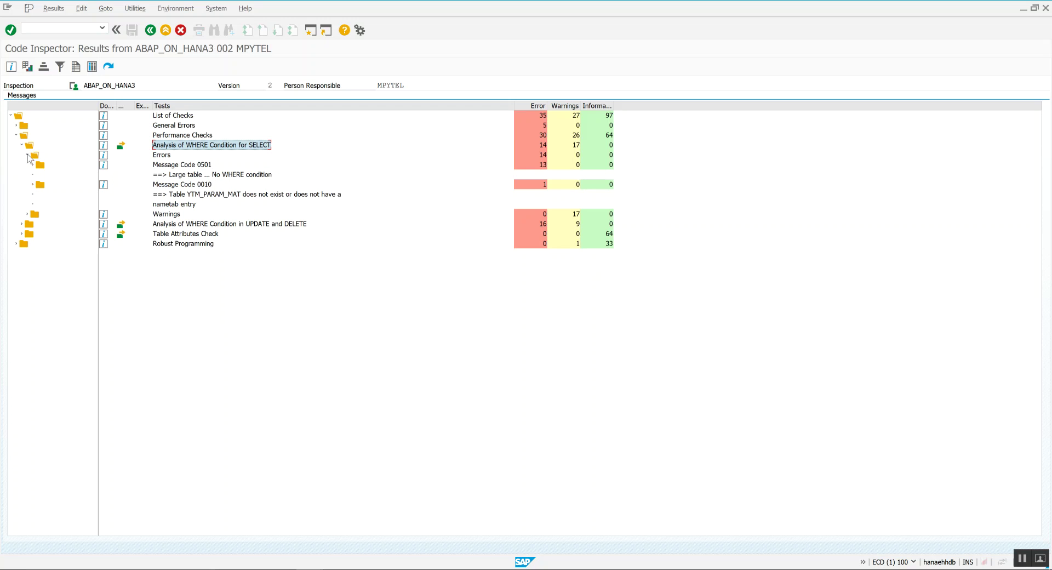
Show the version 002 findings as a list, check the spreadsheet export formats offered, and cancel the export.
{"action": "left_click", "coordinate": [92, 67]}
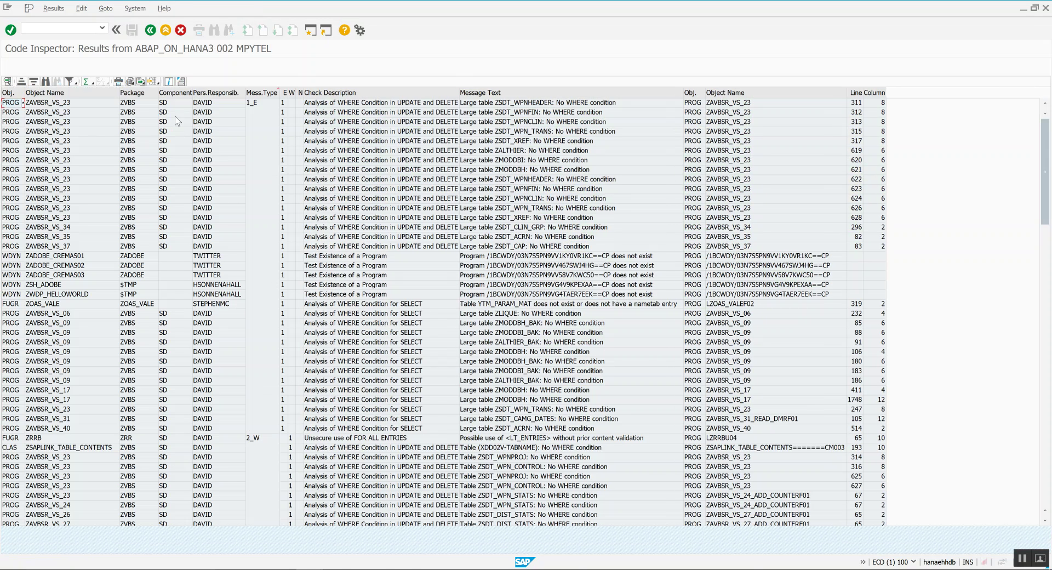
{"action": "left_click", "coordinate": [737, 104]}
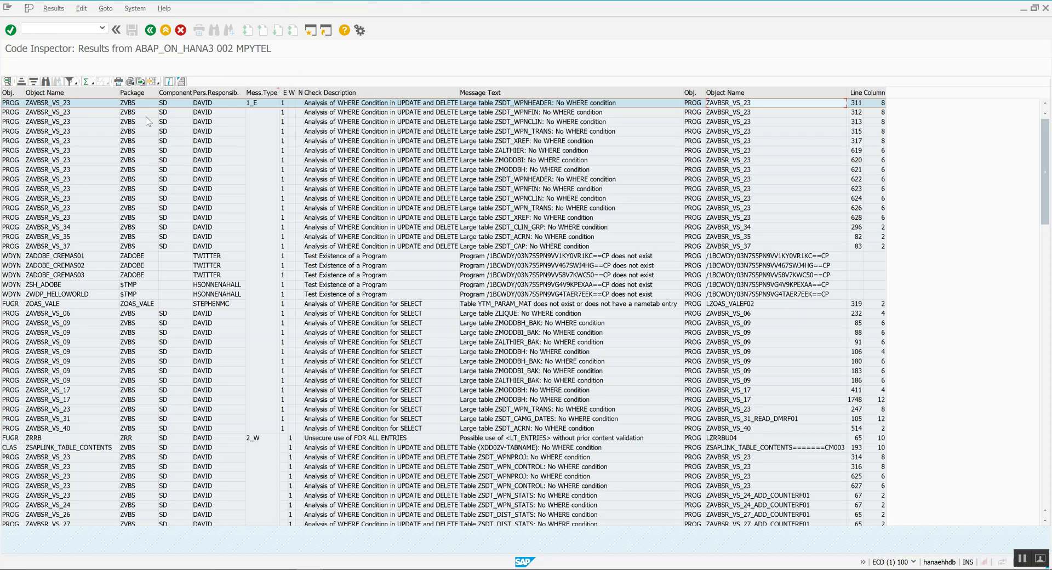
{"action": "left_click", "coordinate": [140, 81]}
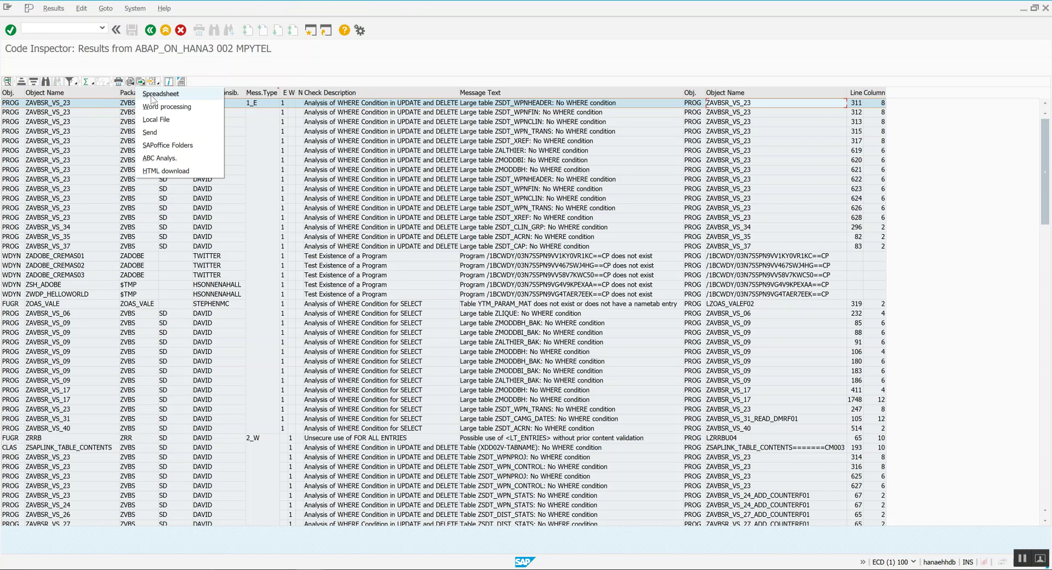
{"action": "left_click", "coordinate": [153, 97]}
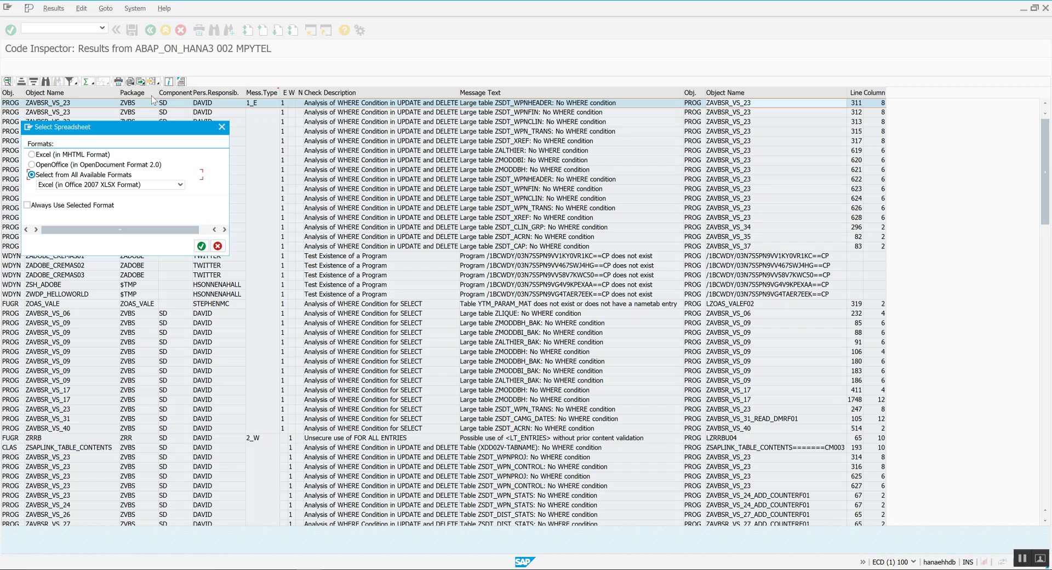
{"action": "left_click", "coordinate": [217, 246]}
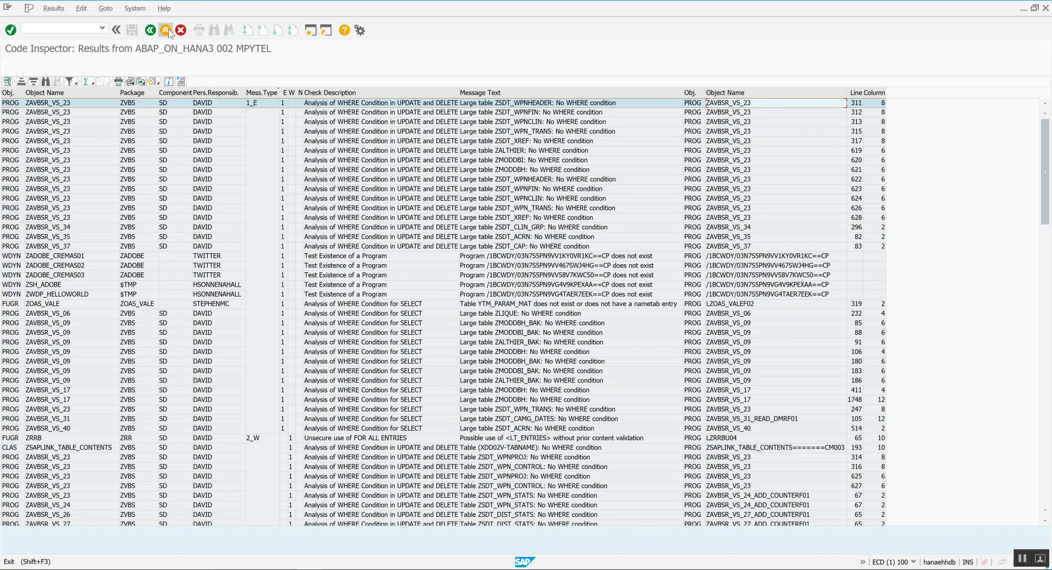
Exit the results to SAP Easy Access and reopen Code Inspector with transaction code sci.
{"action": "left_click", "coordinate": [164, 34]}
{"action": "left_click", "coordinate": [164, 34]}
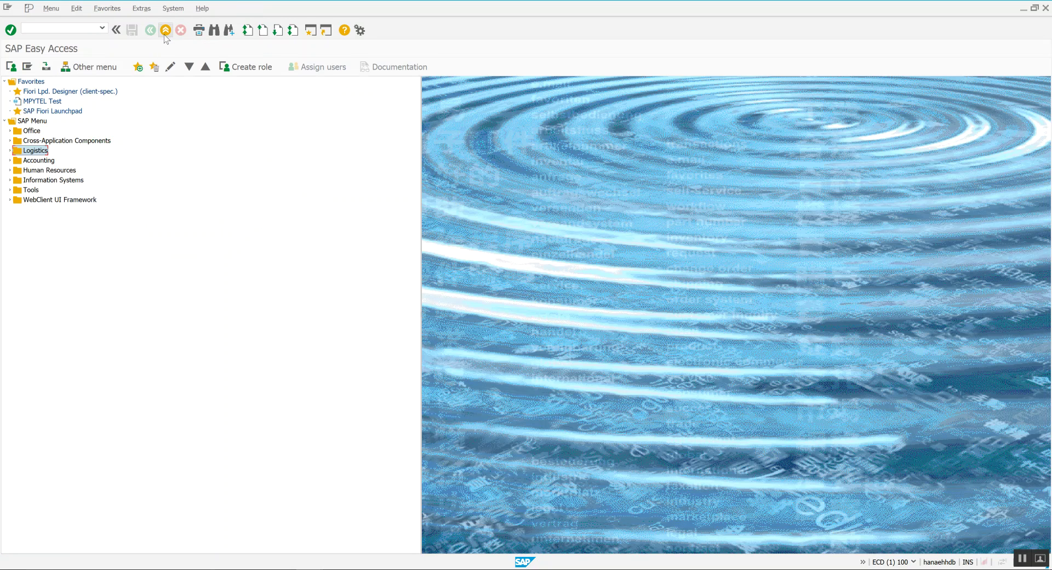
{"action": "key", "text": "Return"}
{"action": "left_click", "coordinate": [54, 28]}
{"action": "type", "text": "sci"}
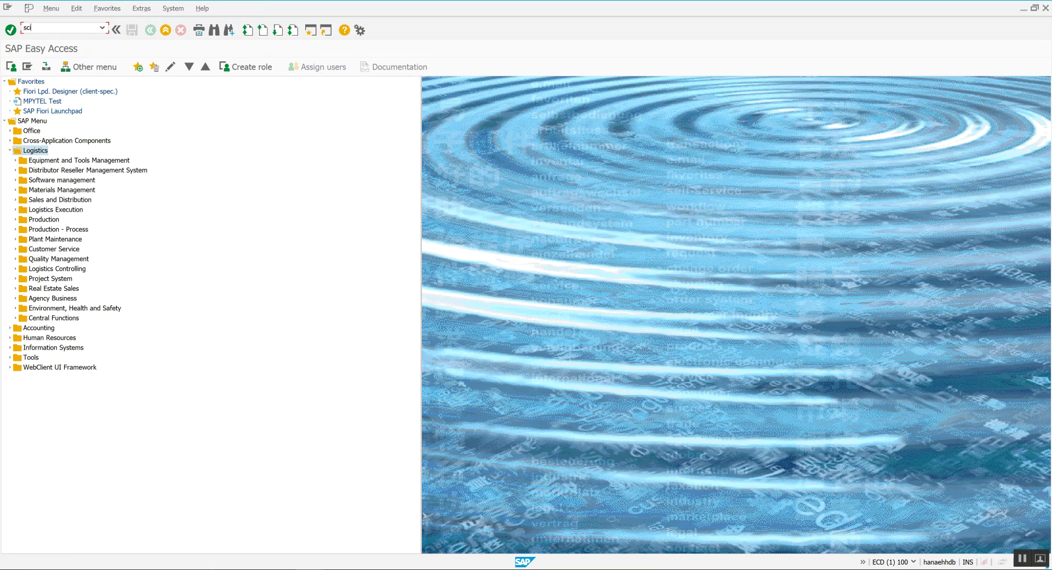
{"action": "key", "text": "Return"}
Review the object set and look up the FUNCTIONAL_DB and FUNCTIONAL_DB_ADDITION entries among the available check variants without changing the selection.
{"action": "double_click", "coordinate": [129, 147]}
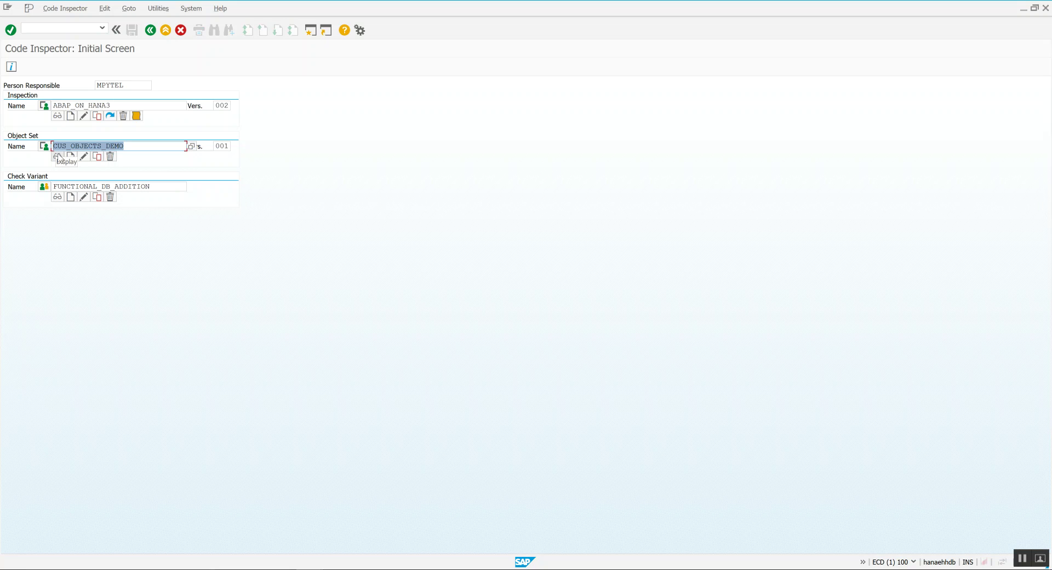
{"action": "left_click", "coordinate": [159, 186]}
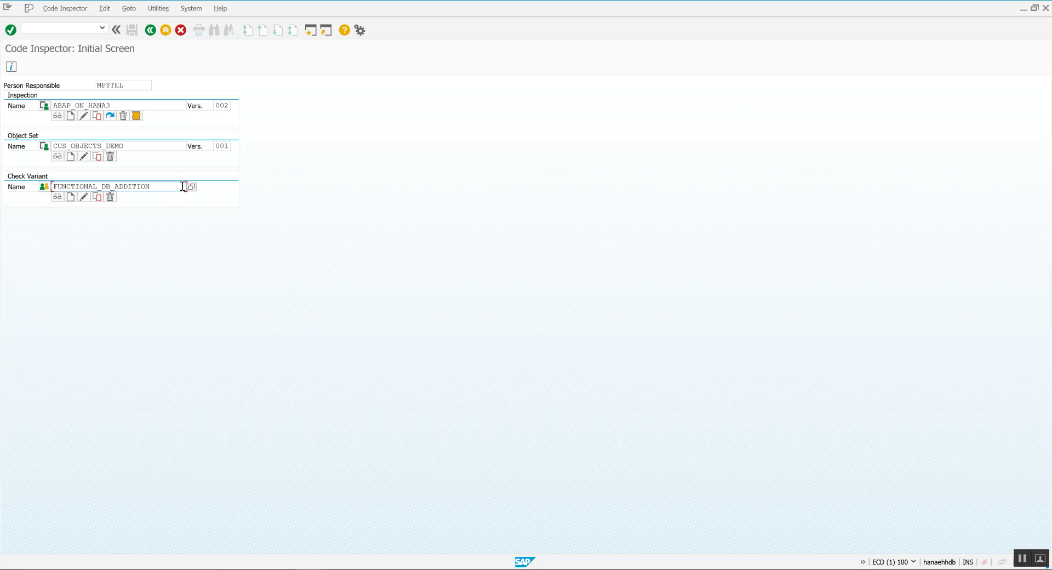
{"action": "left_click", "coordinate": [191, 187]}
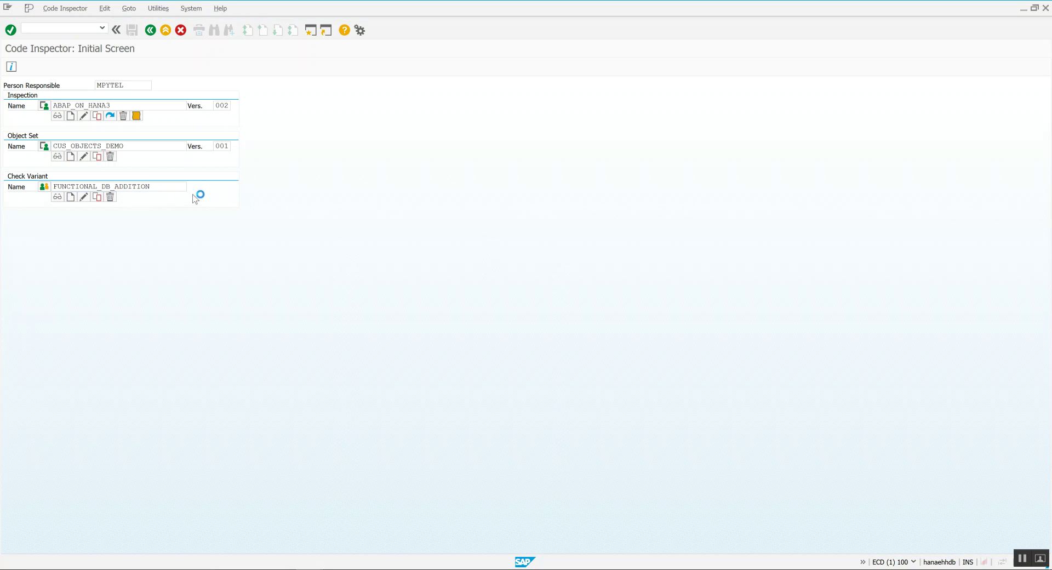
{"action": "left_click", "coordinate": [170, 350]}
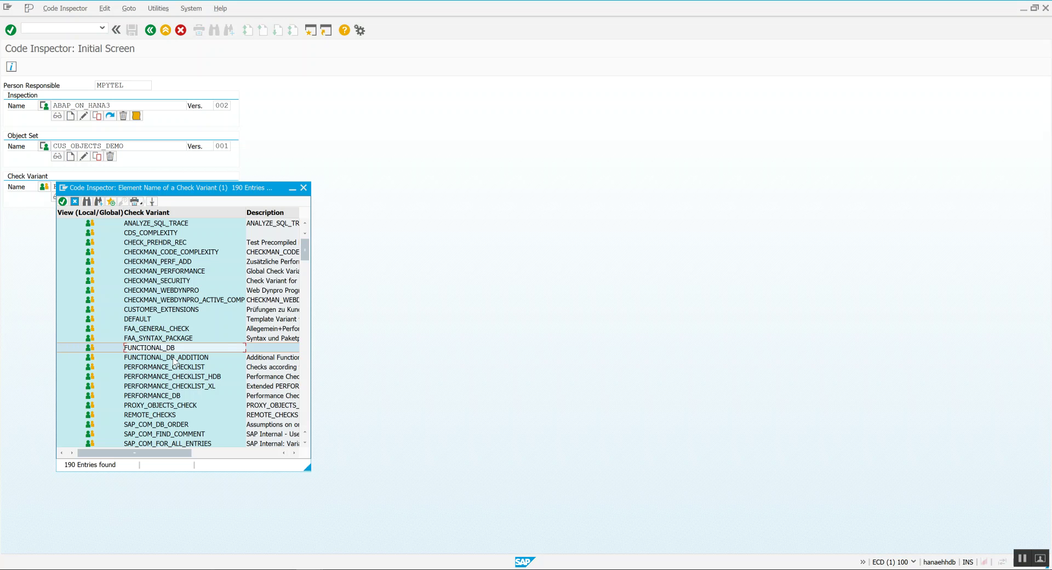
{"action": "left_click", "coordinate": [172, 360]}
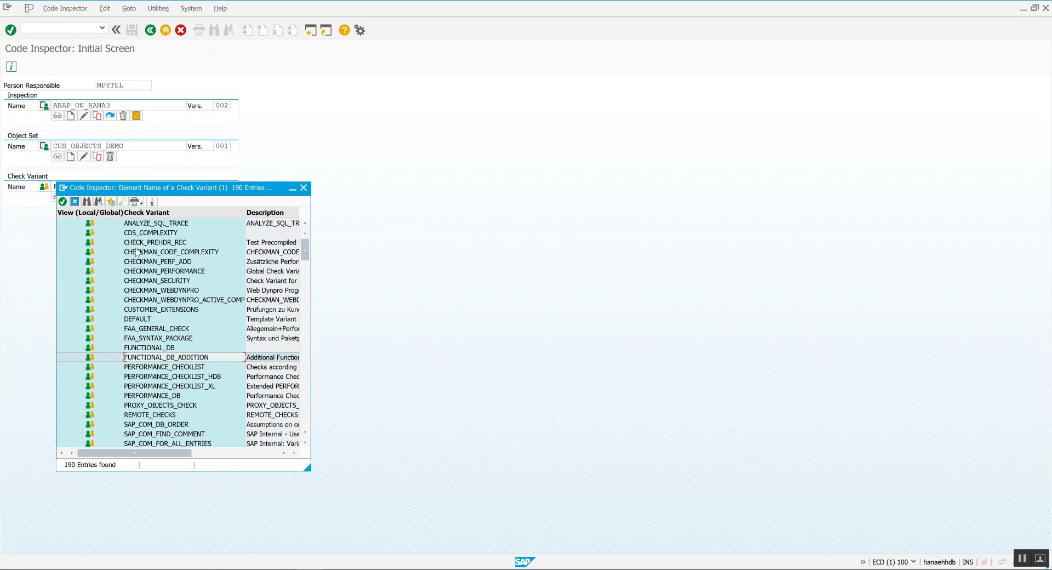
{"action": "left_click", "coordinate": [75, 200]}
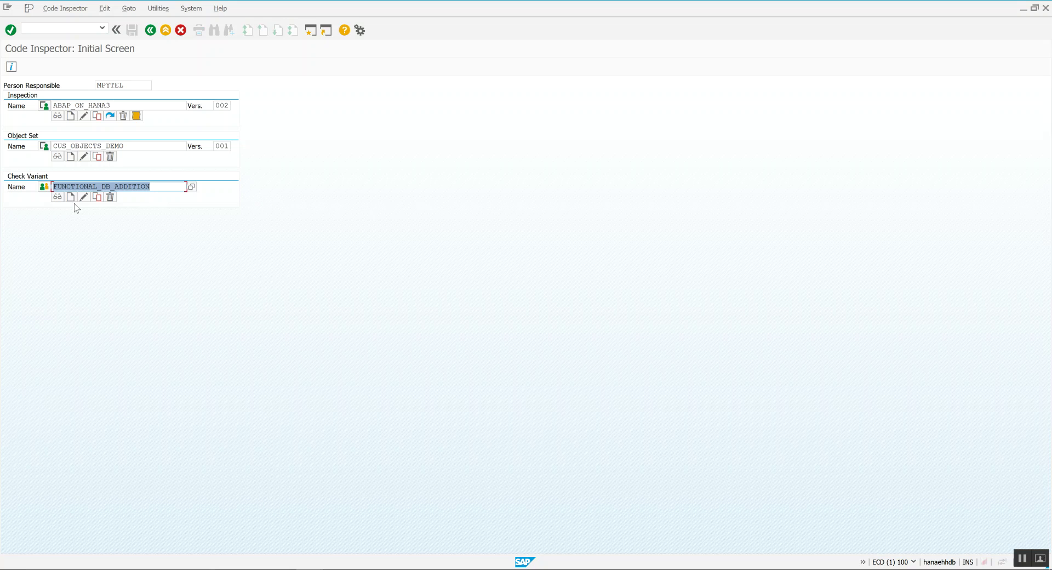
{"action": "left_click", "coordinate": [191, 186]}
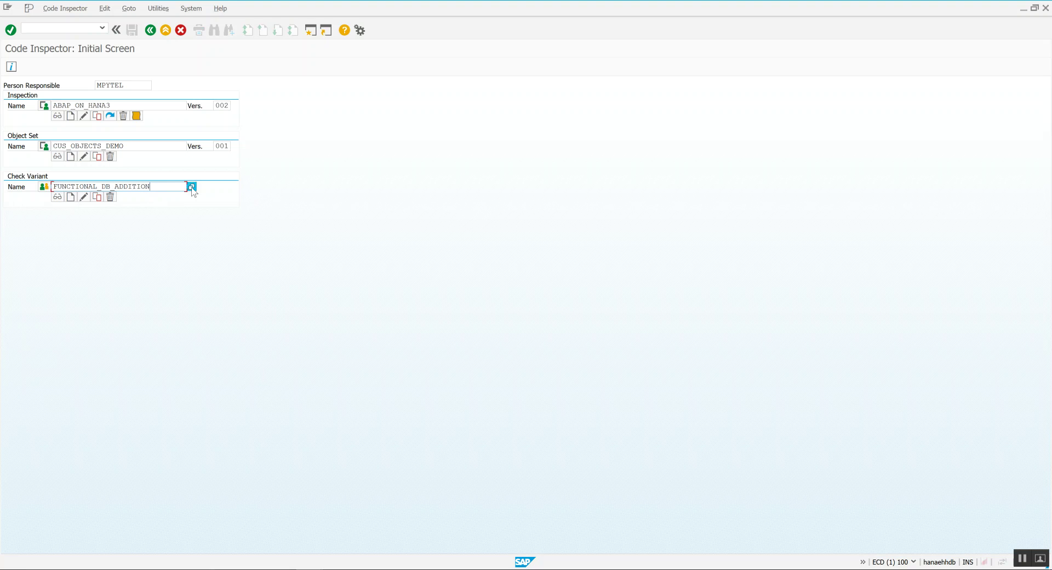